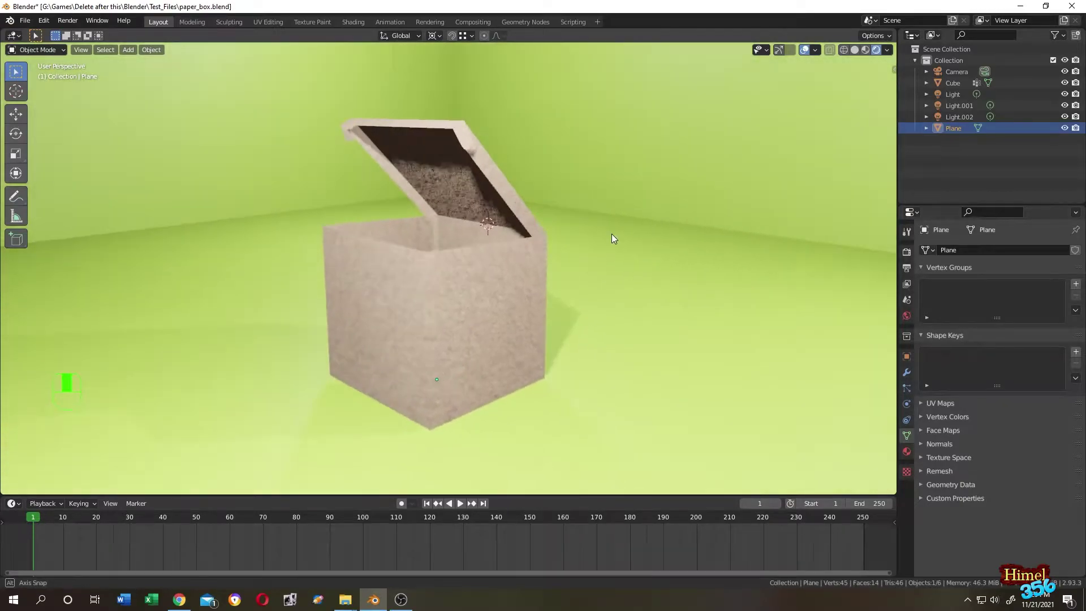
Step: Select the paper box cube and enter Edit Mode
middle_drag(612, 233, 491, 281)
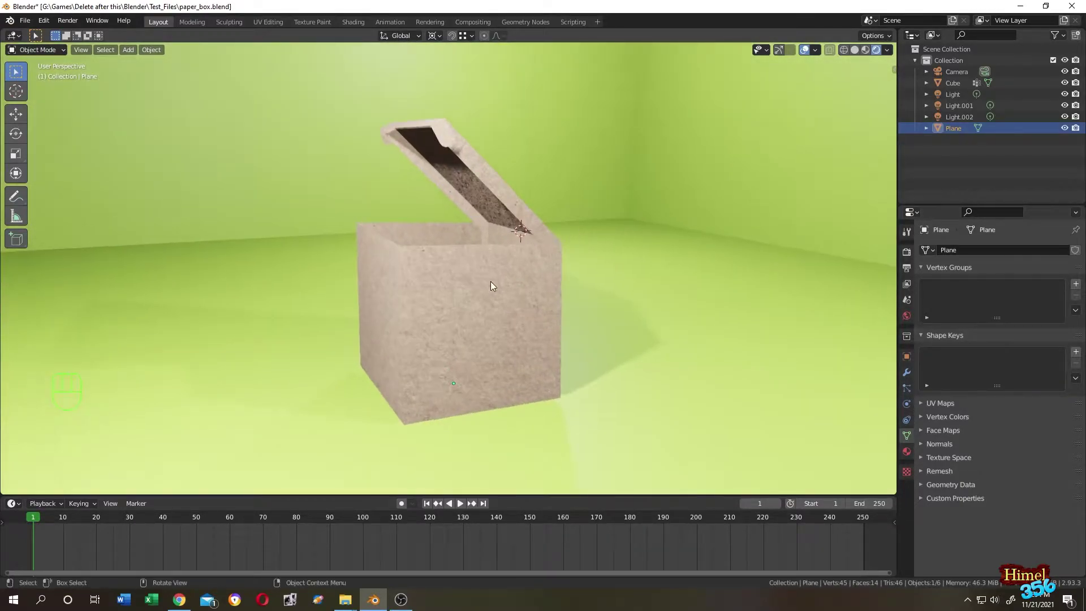
middle_drag(372, 317, 378, 315)
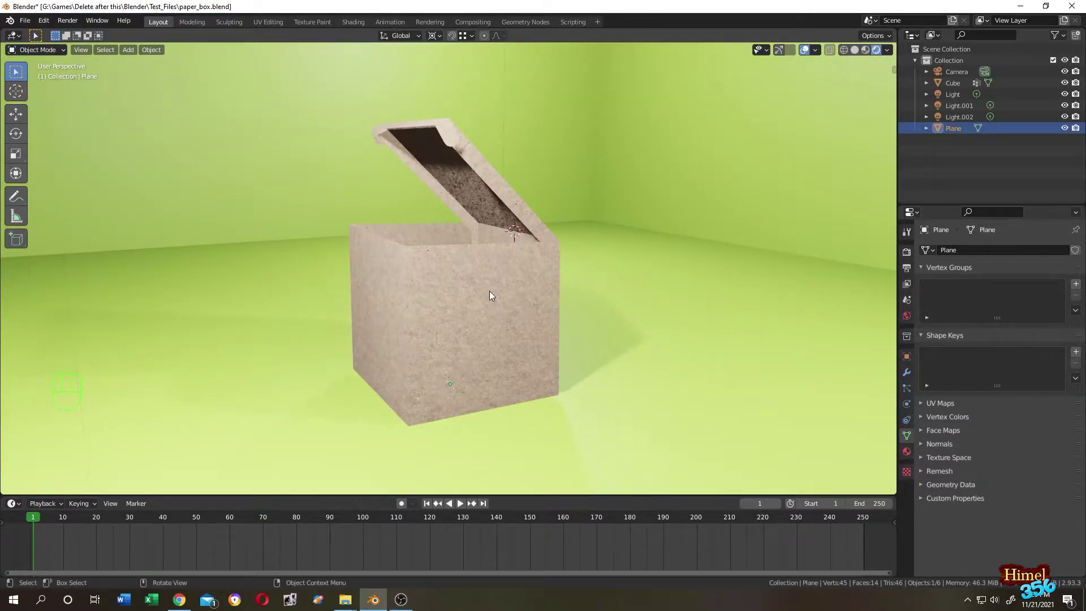
mouse_move(490, 295)
middle_down()
mouse_move(462, 306)
mouse_move(493, 300)
middle_up()
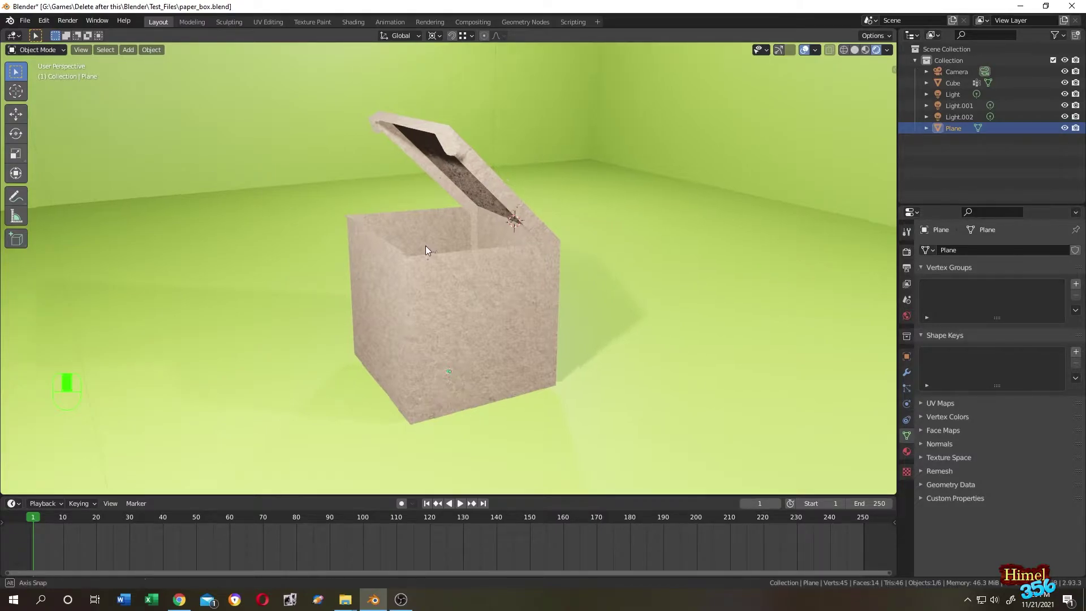
middle_drag(425, 246, 507, 283)
key(ctrl+grave)
click(505, 289)
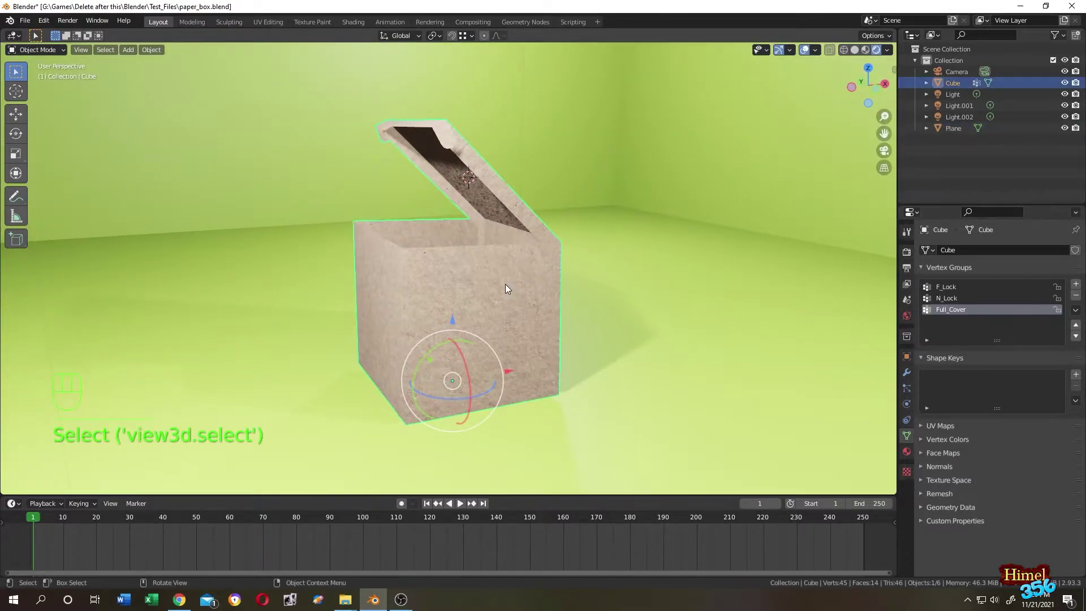
key(Tab)
middle_drag(505, 289, 620, 245)
Step: In face select mode, select the lid's top, edge and inner faces
key(3)
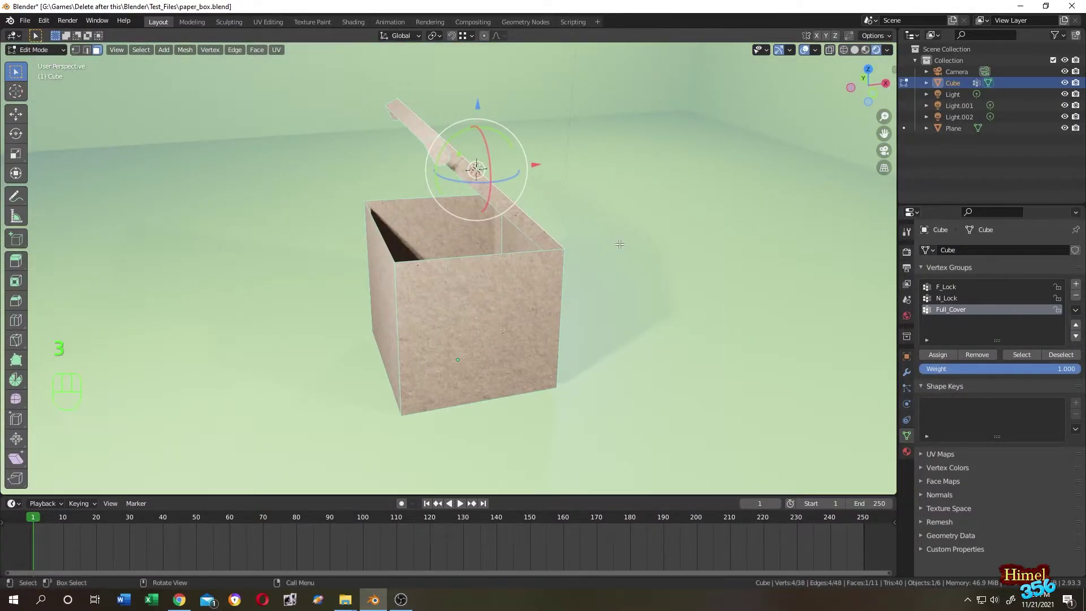
click(653, 250)
middle_drag(642, 250, 488, 201)
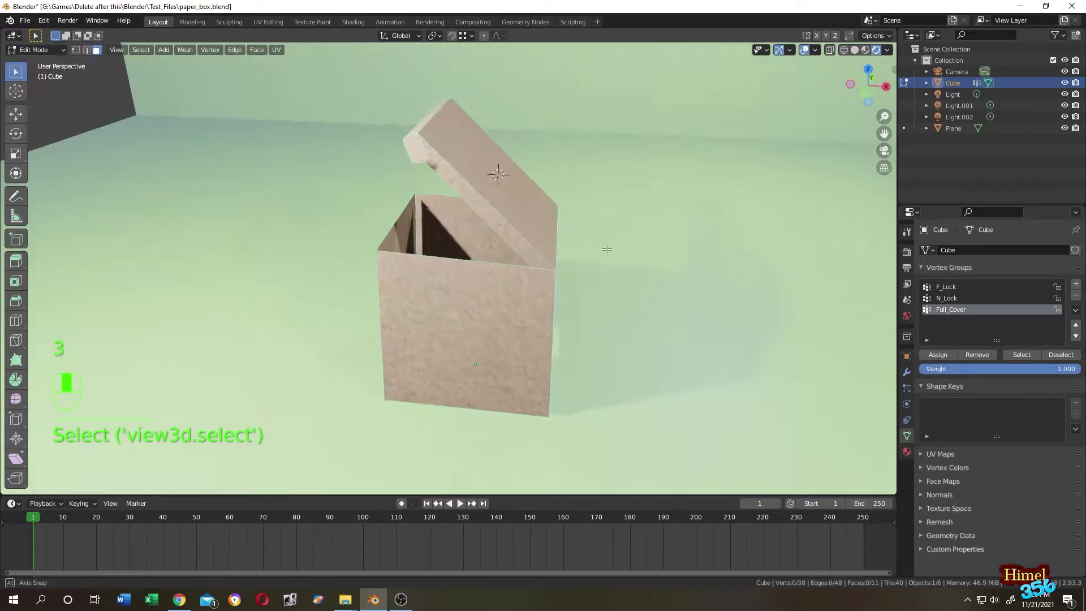
shift+click(500, 188)
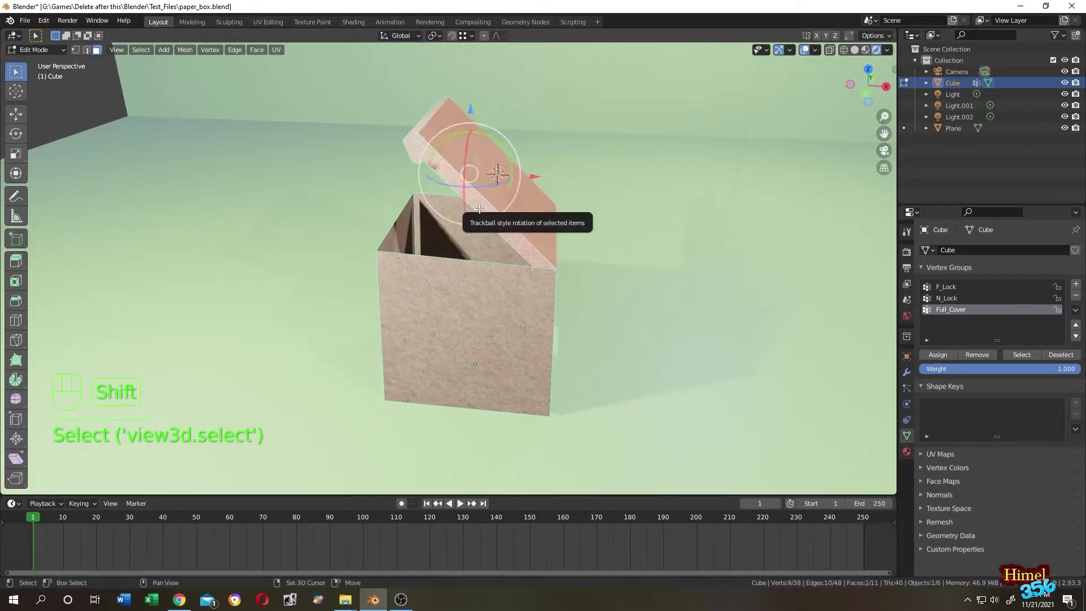
shift+click(420, 152)
middle_drag(420, 152, 412, 157)
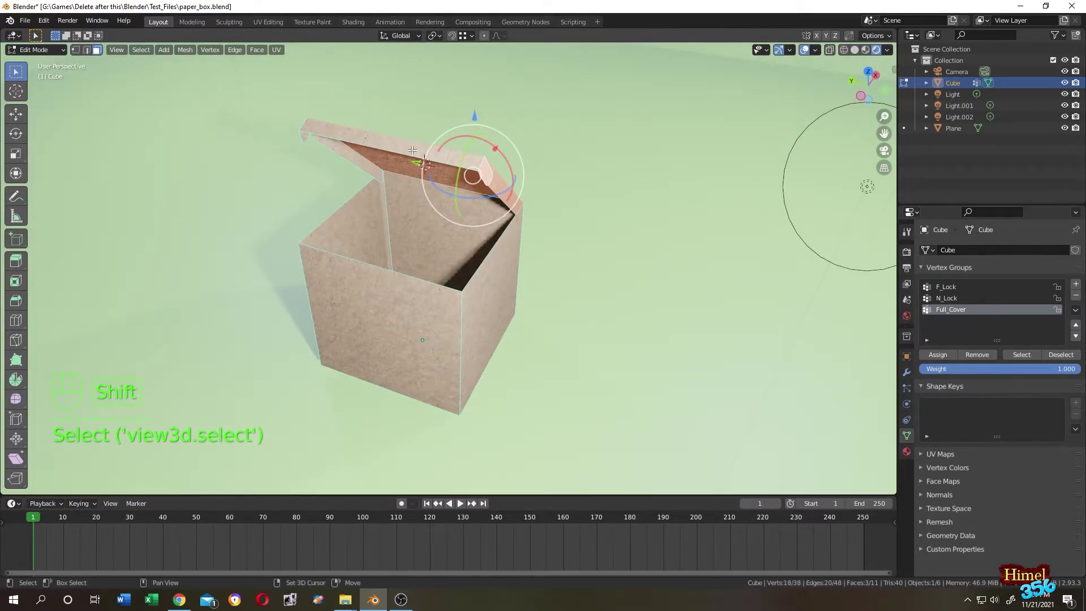
shift+click(357, 157)
shift+click(299, 141)
shift+click(305, 137)
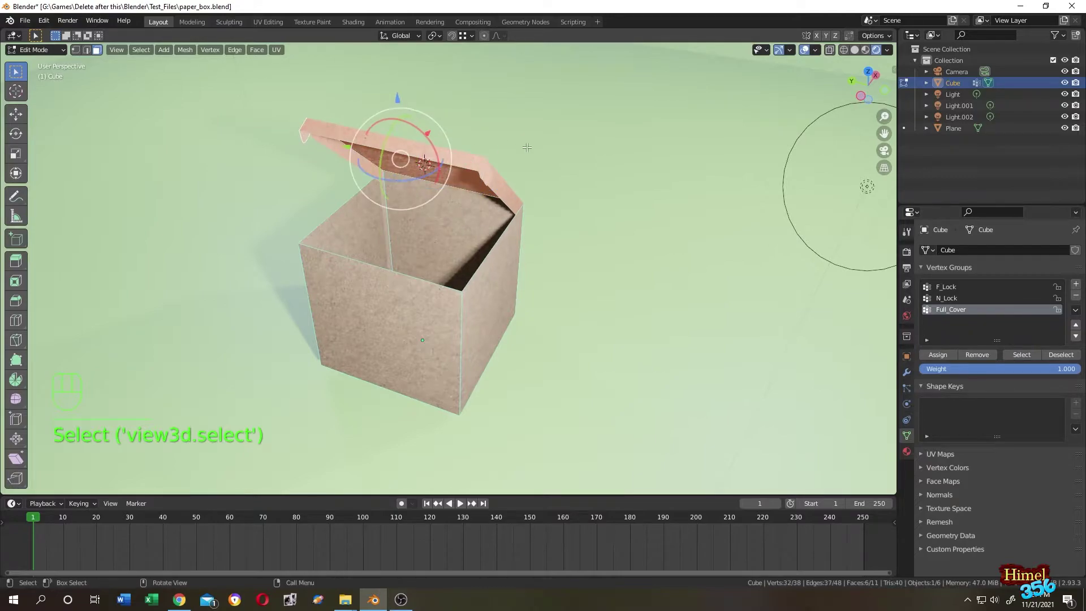
middle_drag(304, 137, 429, 119)
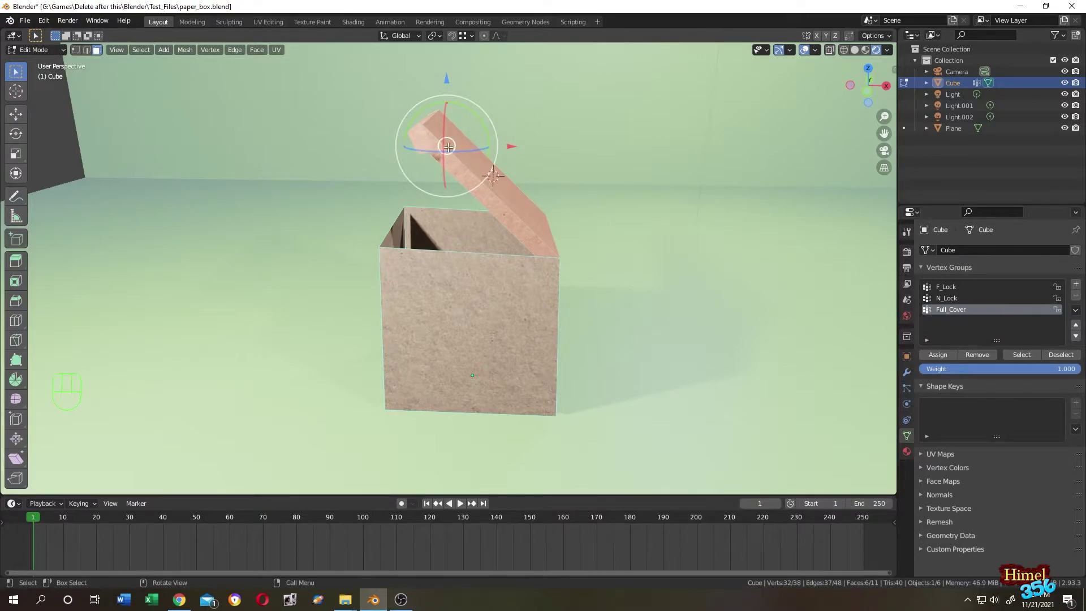
Step: Try a lid rotation with the gizmo, undo it, and switch to edge select
drag(472, 109, 472, 138)
key(ctrl+z)
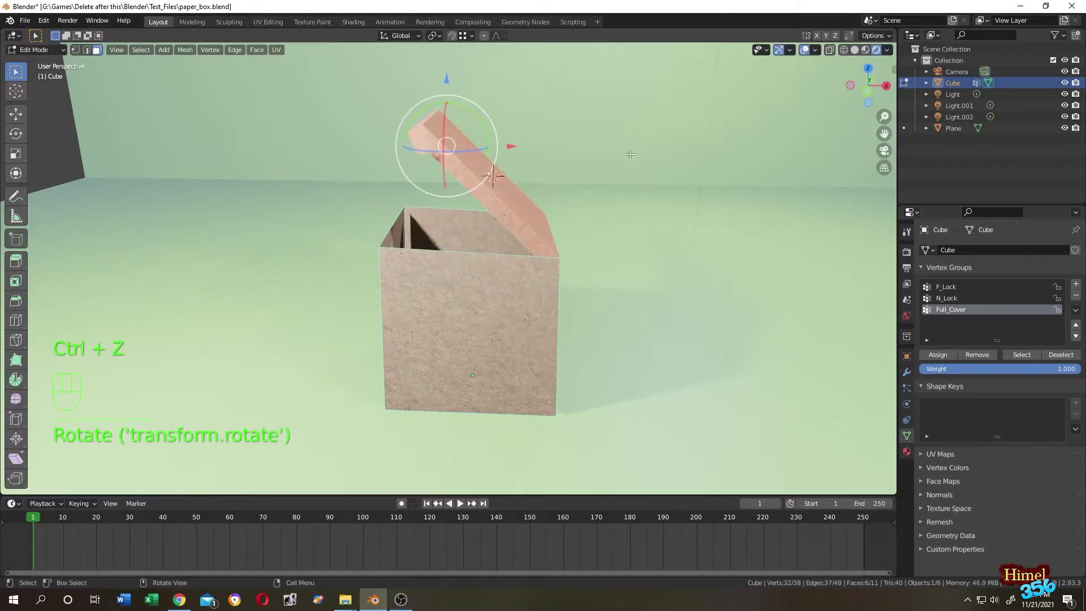
mouse_move(627, 154)
middle_down()
mouse_move(594, 159)
mouse_move(642, 190)
middle_up()
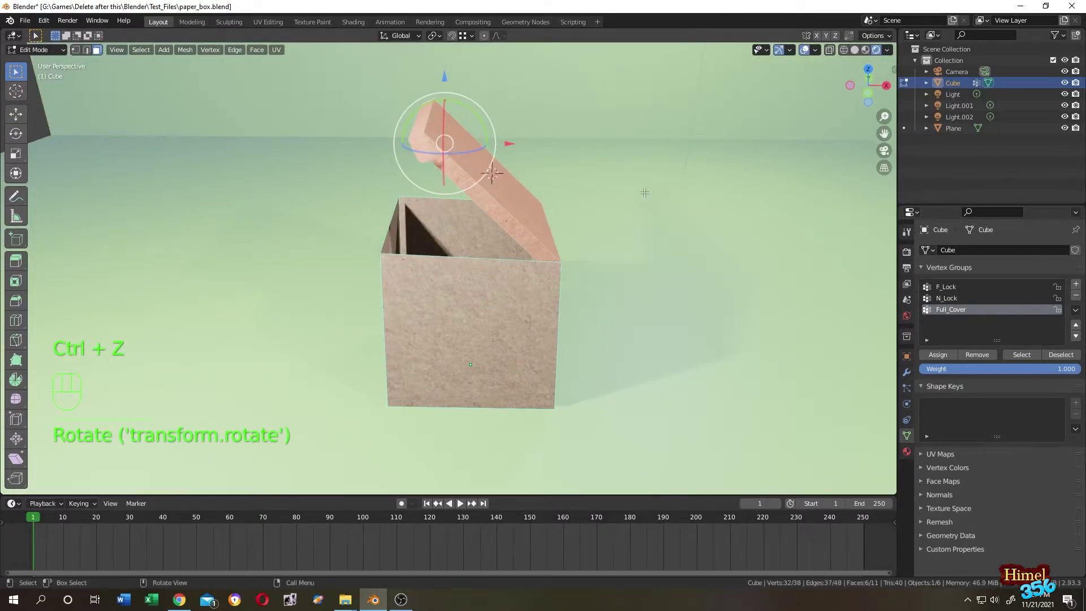
key(2)
Step: Select the lid's hinge edge and snap the 3D cursor to it with Cursor to Selected
click(658, 231)
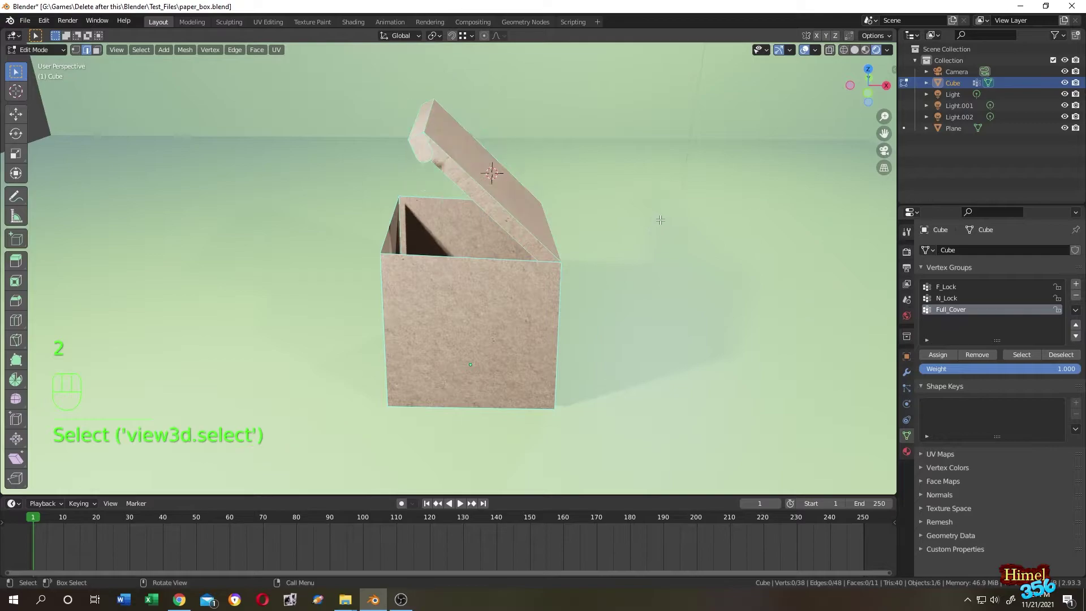
middle_drag(659, 231, 694, 393)
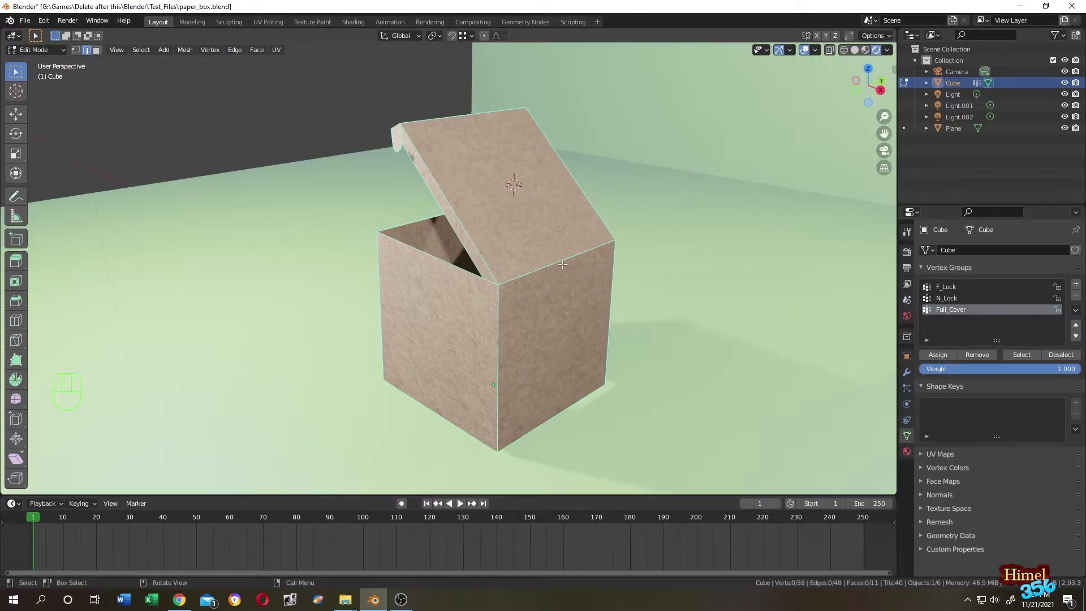
click(562, 262)
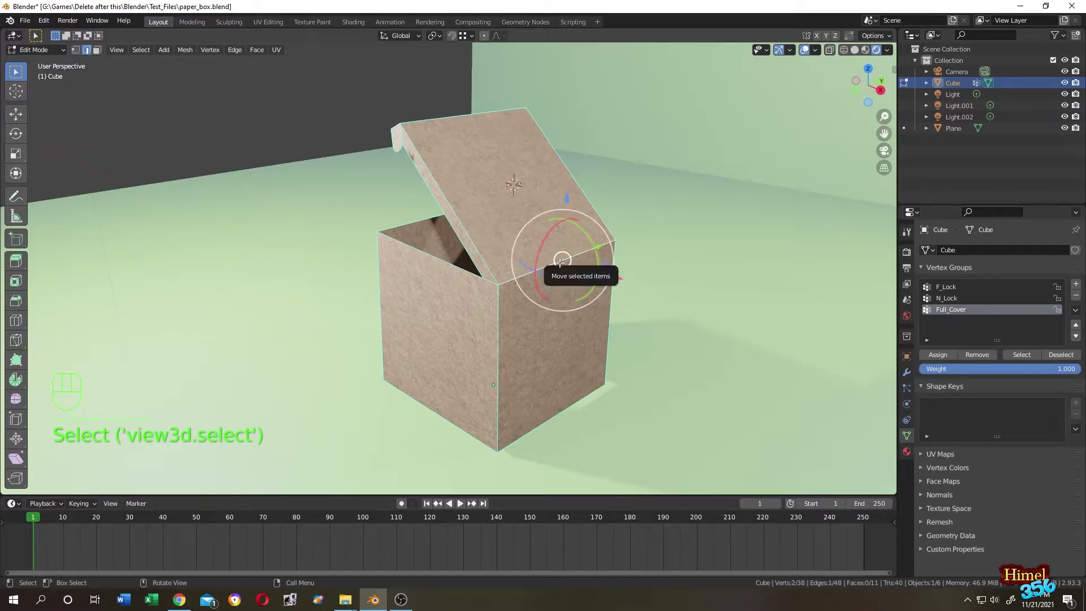
key(shift+s)
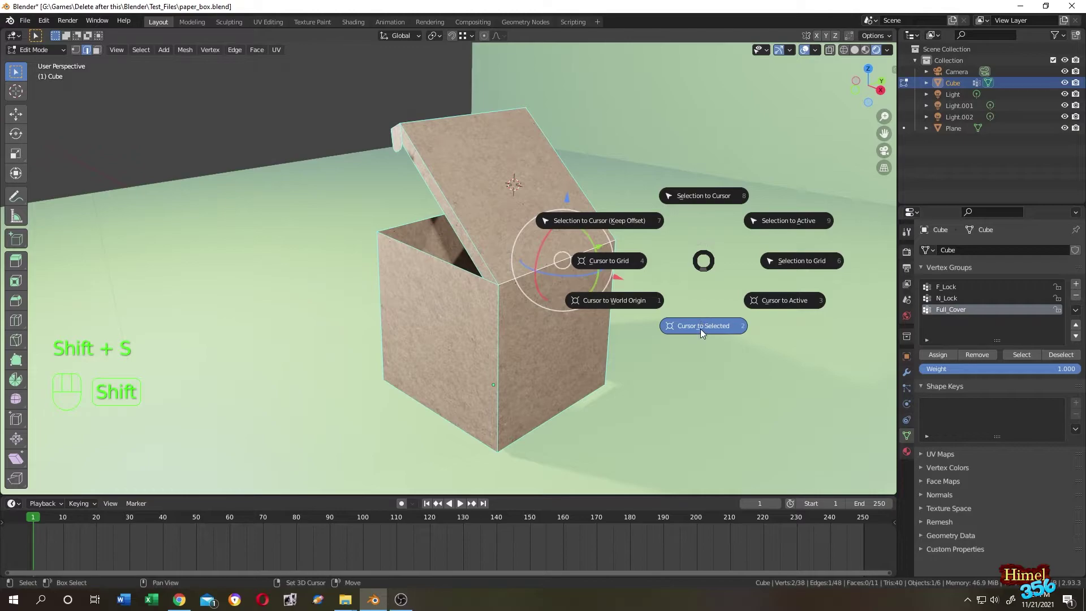
click(700, 329)
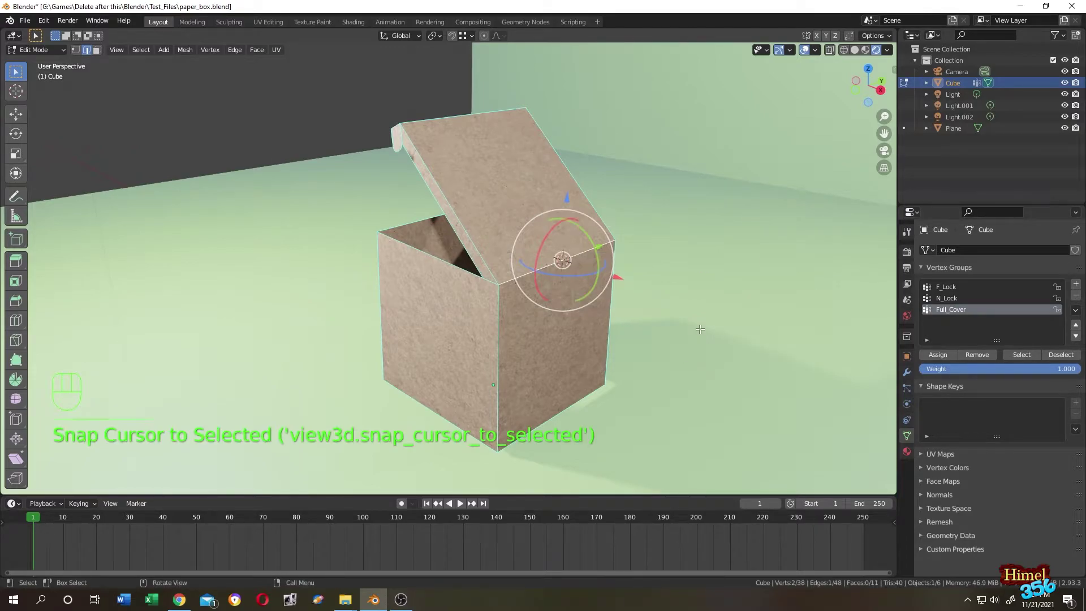
middle_drag(701, 329, 714, 241)
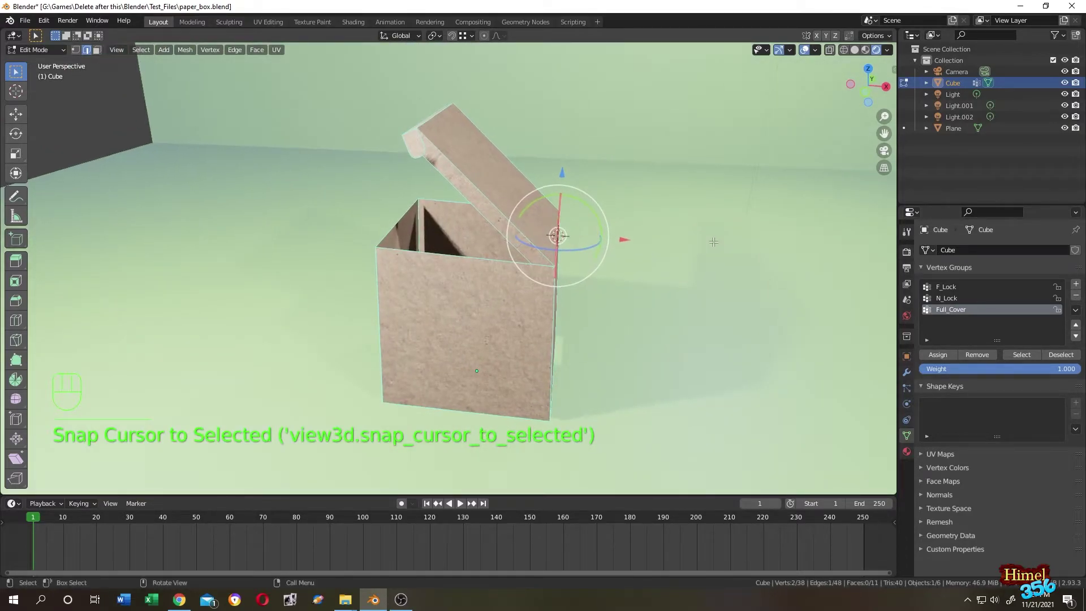
Step: Set the Pivot Point to 3D Cursor and switch to face select
key(period)
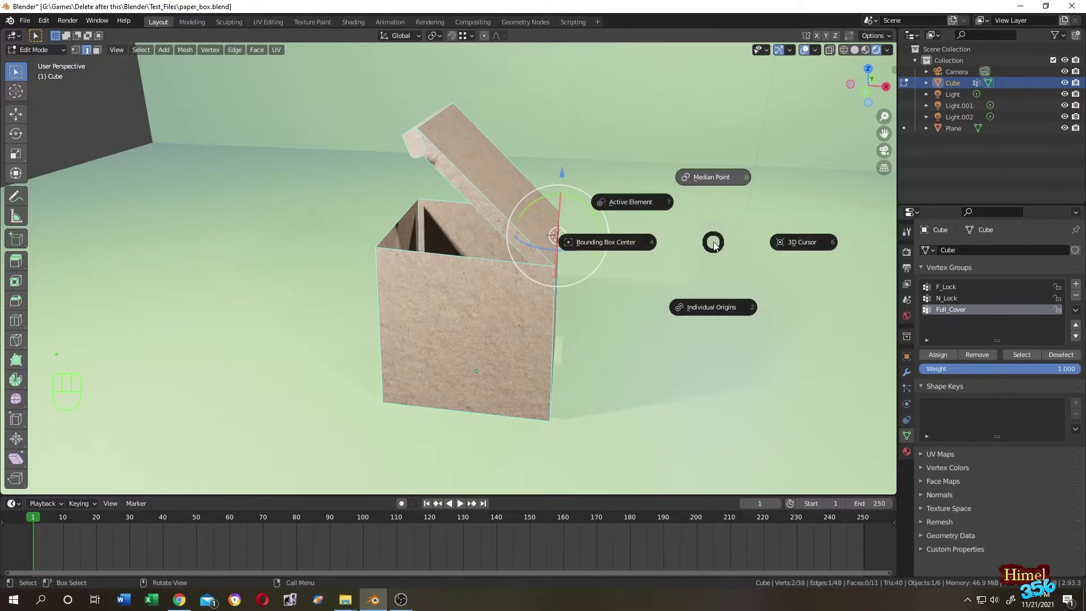
click(788, 247)
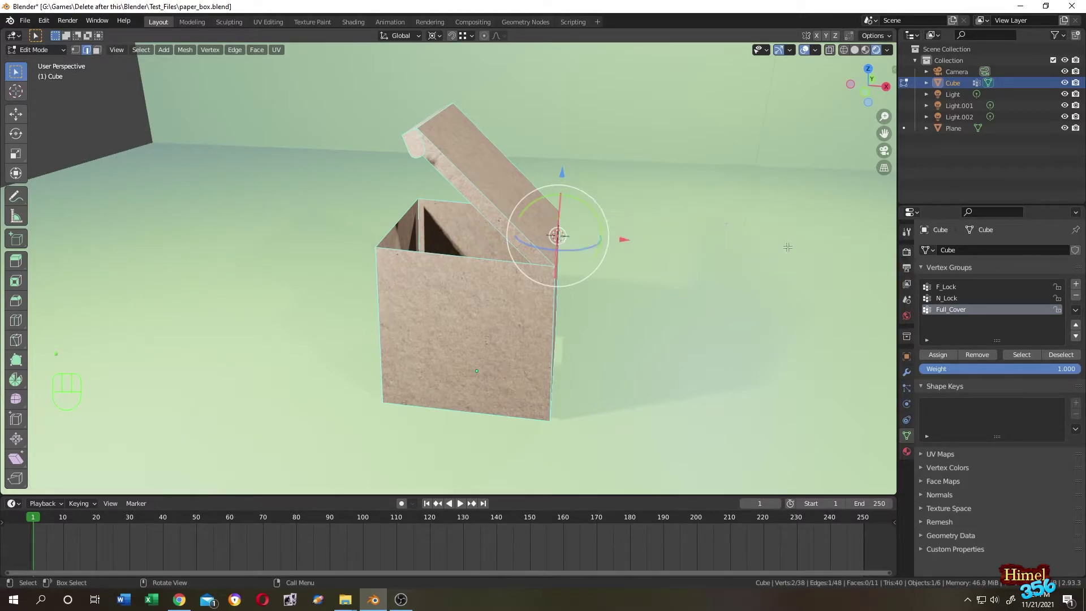
key(3)
Step: Select the lid's top, edge and end faces
shift+click(506, 195)
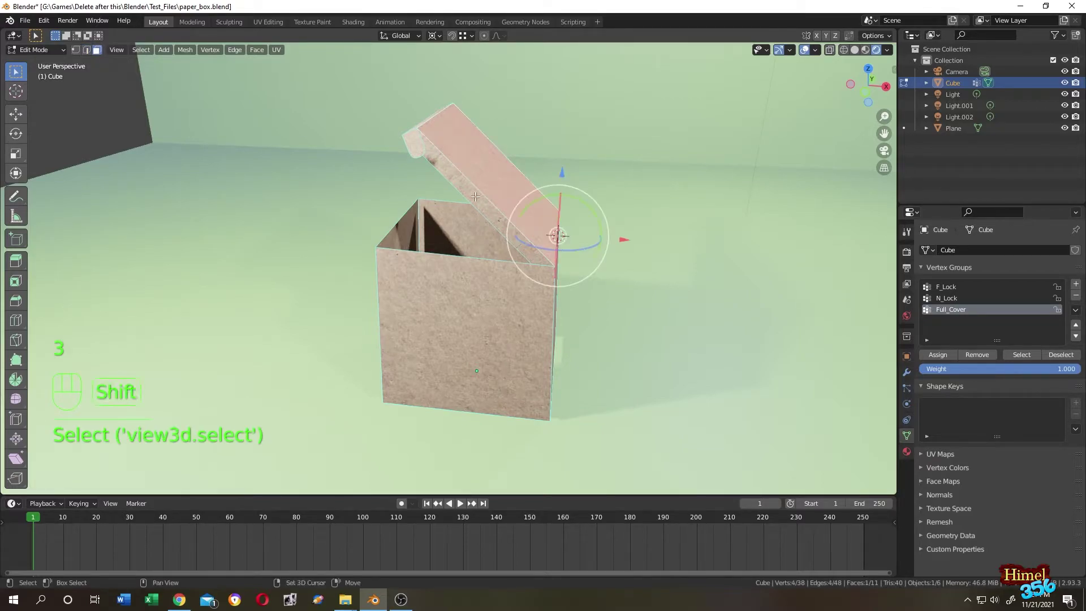
shift+click(412, 156)
middle_drag(413, 156, 387, 128)
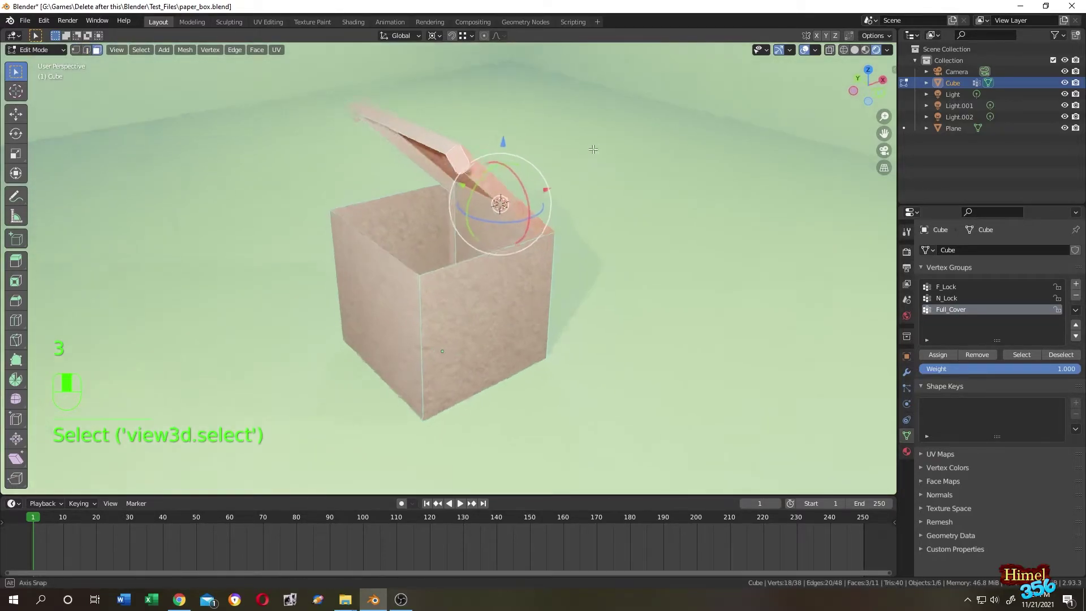
shift+click(384, 126)
shift+click(342, 122)
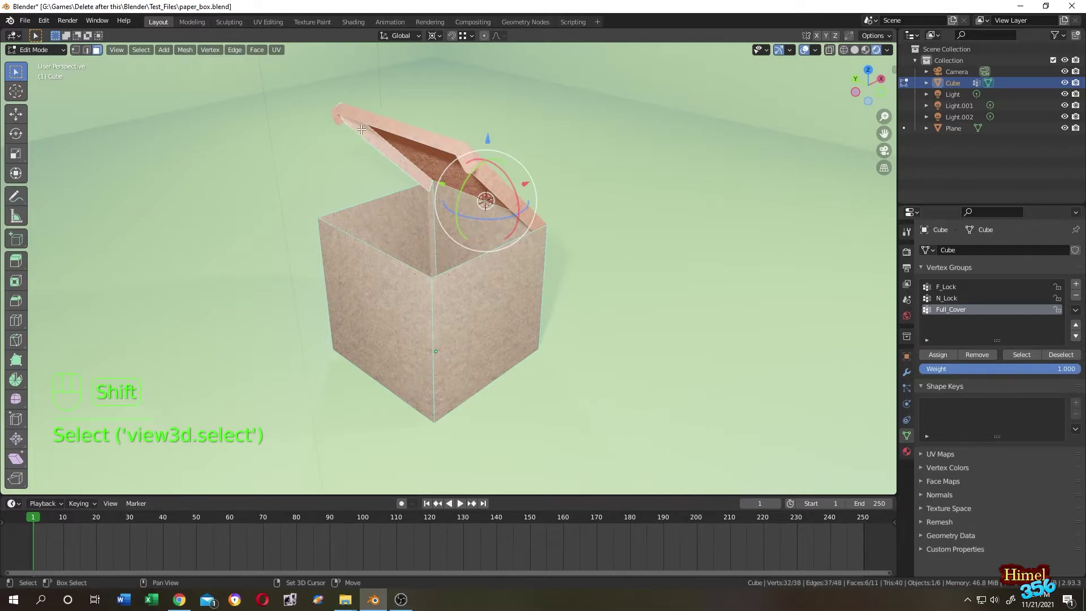
middle_drag(568, 151, 547, 183)
Step: Rotate the lid down onto the box, confirm, and switch to edge select
key(r)
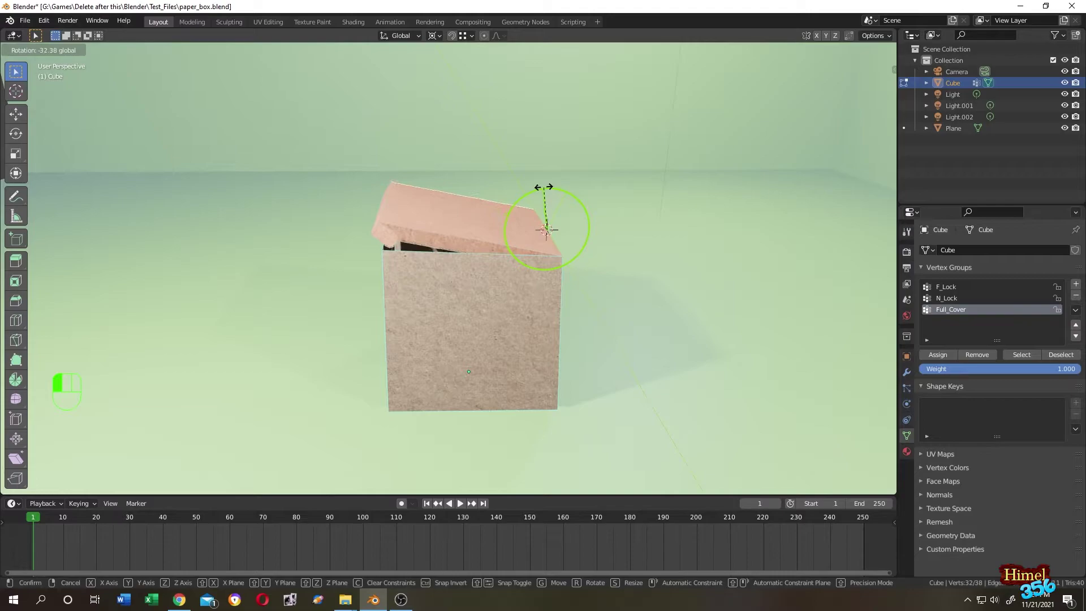
click(547, 229)
mouse_move(547, 230)
middle_down()
mouse_move(405, 124)
mouse_move(448, 156)
middle_up()
scroll(447, 155, up, 2)
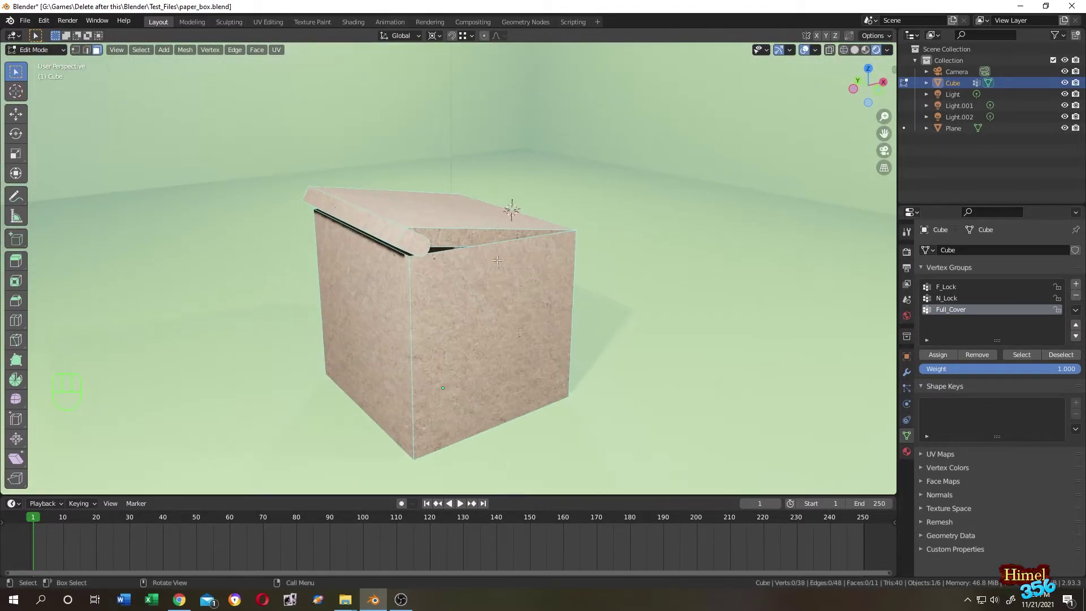
click(415, 247)
middle_drag(416, 246, 405, 246)
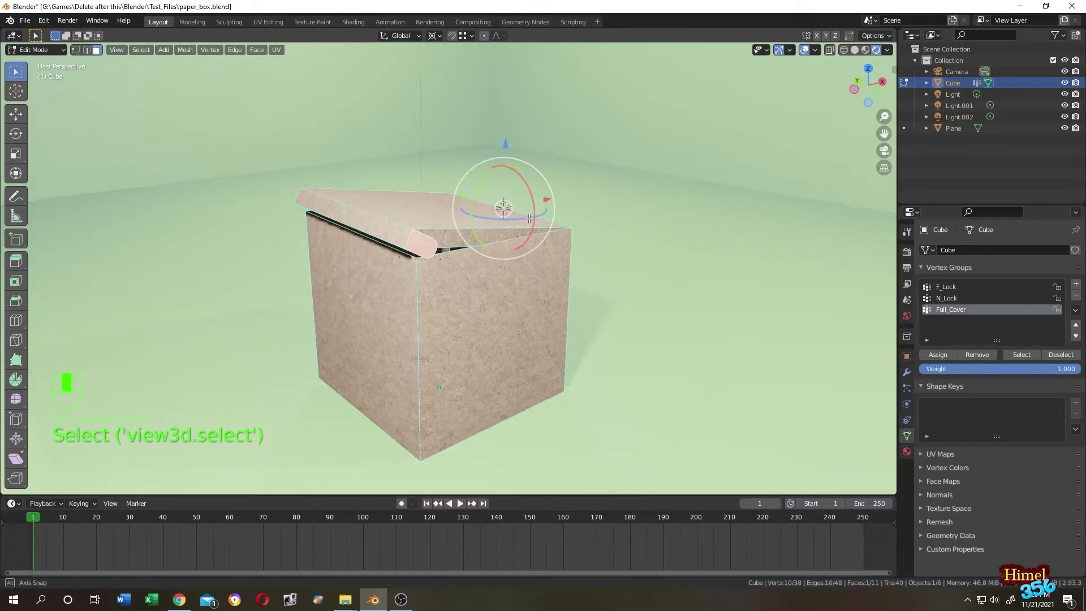
key(2)
Step: Snap the 3D cursor to the hinge edge and set the Pivot Point to 3D Cursor
click(409, 241)
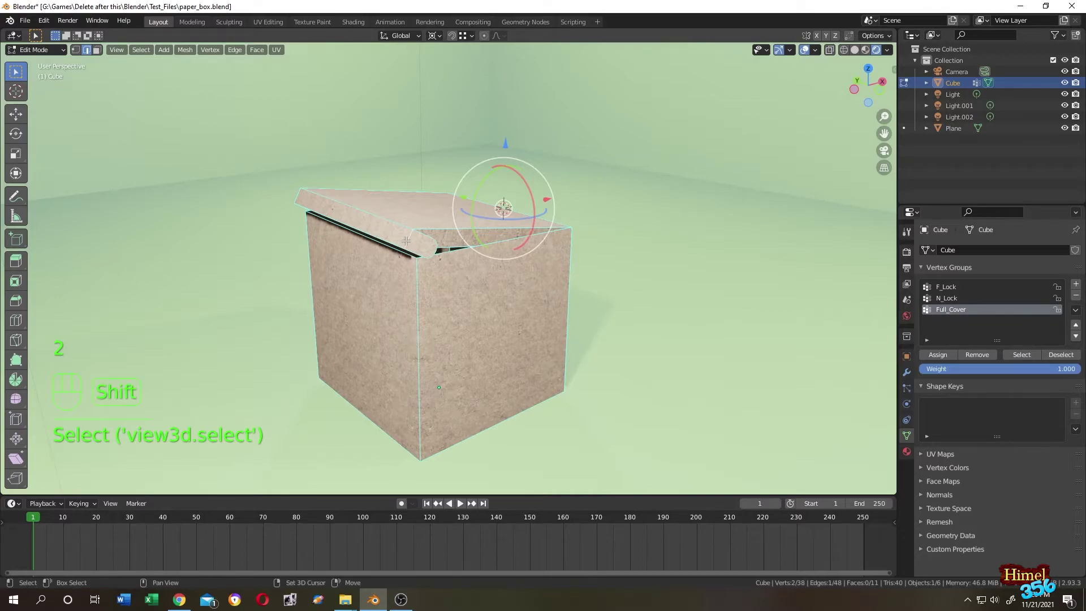
key(shift+s)
click(397, 305)
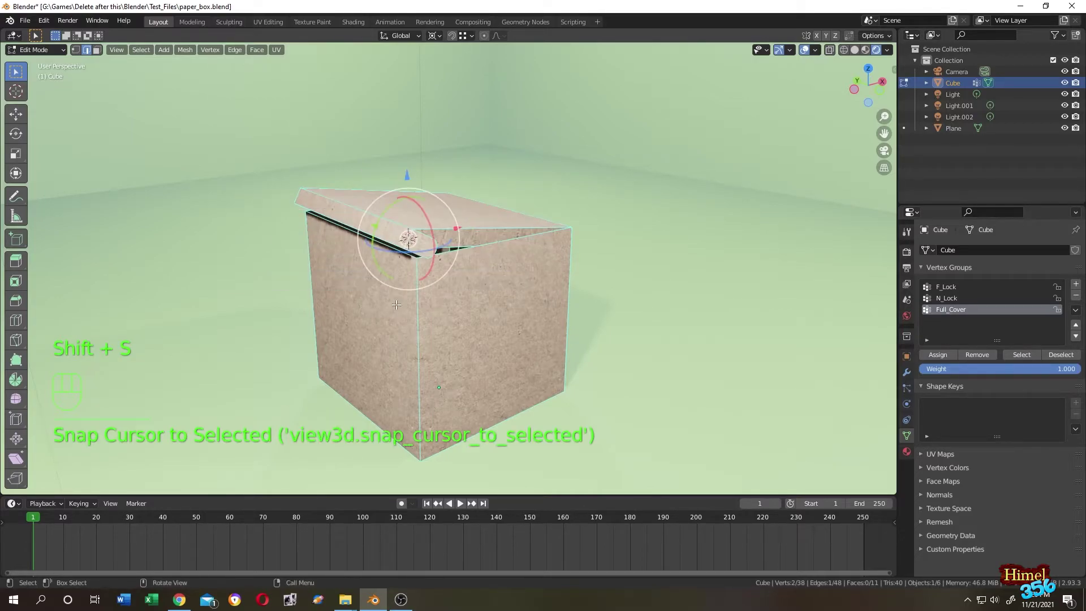
middle_drag(396, 305, 504, 166)
key(period)
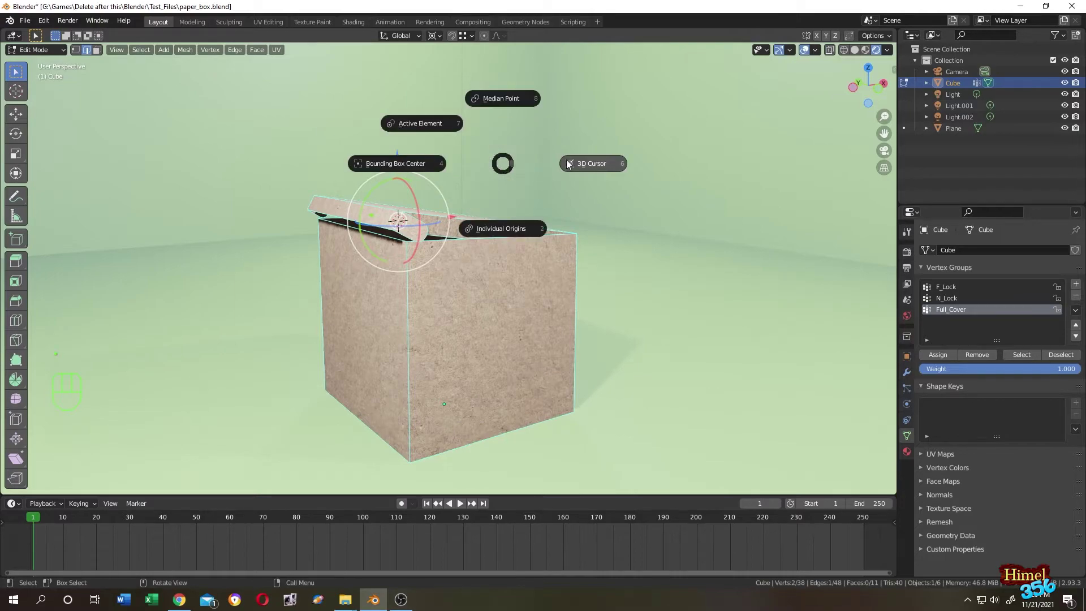
click(592, 166)
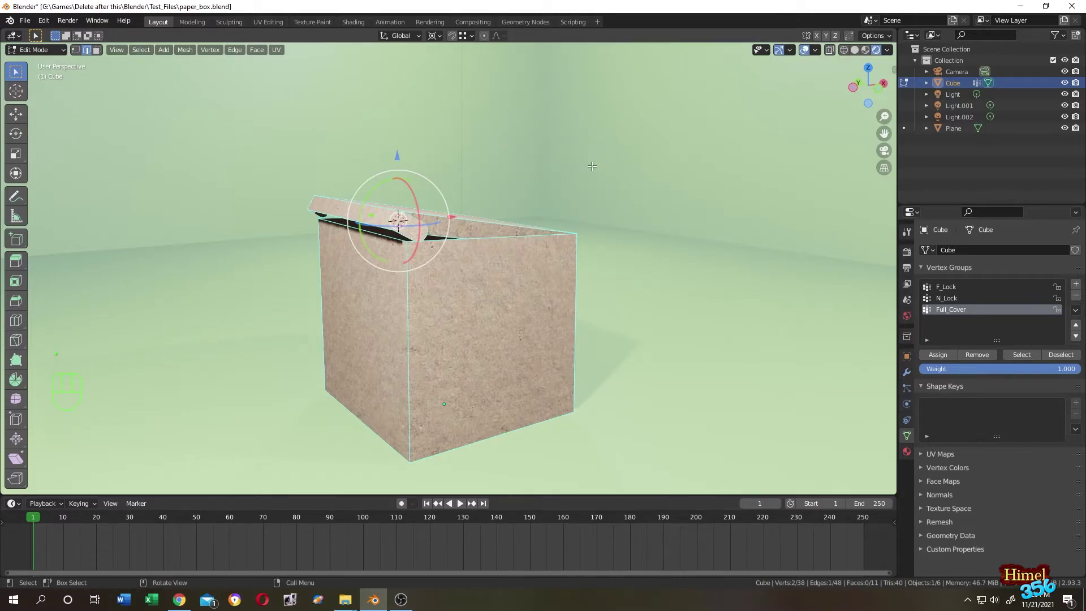
Step: Select the lid face, try a rotation about the hinge, and undo it
middle_drag(592, 166, 509, 212)
click(99, 50)
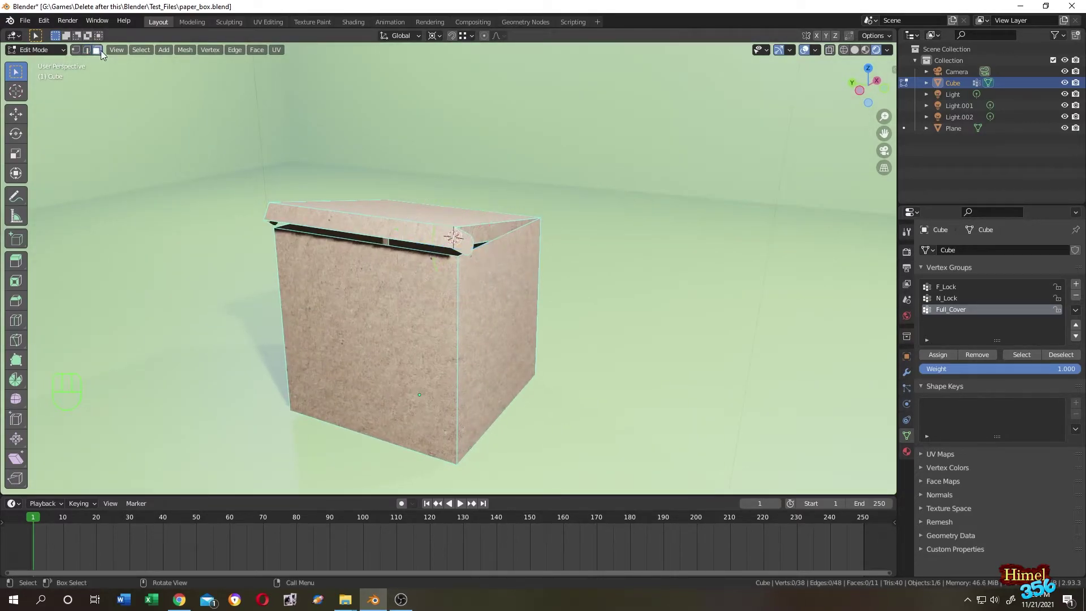
click(467, 241)
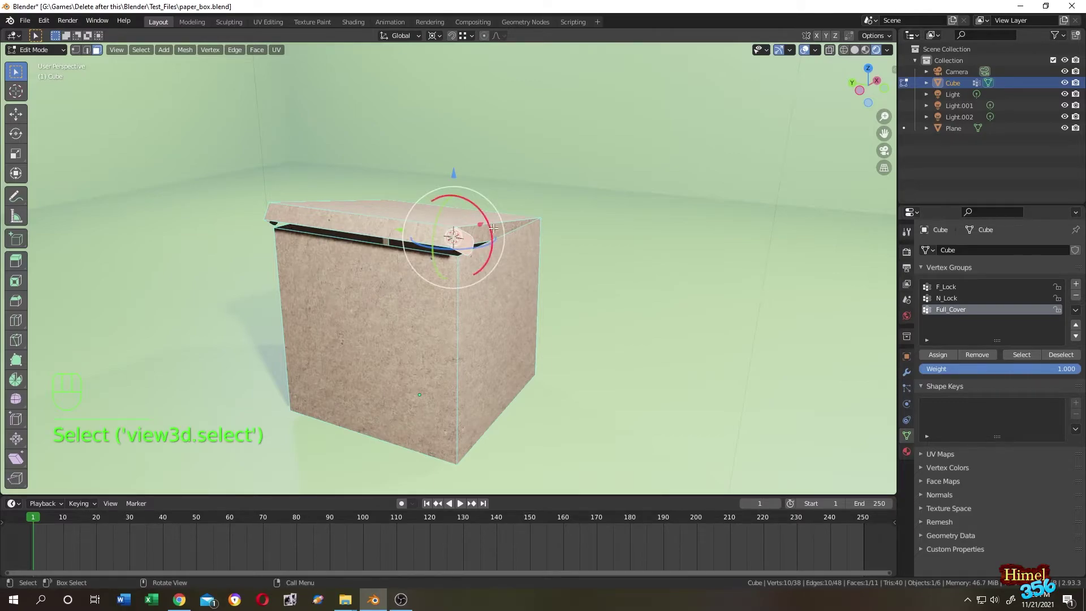
mouse_move(466, 240)
middle_down()
mouse_move(531, 197)
mouse_move(479, 208)
middle_up()
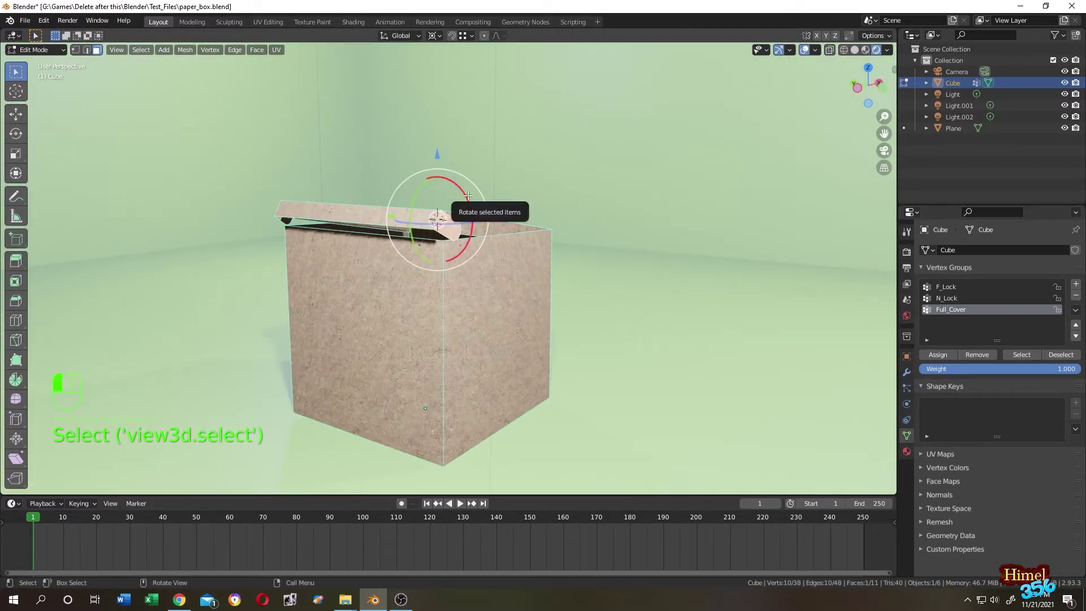
drag(472, 214, 546, 190)
key(ctrl+z)
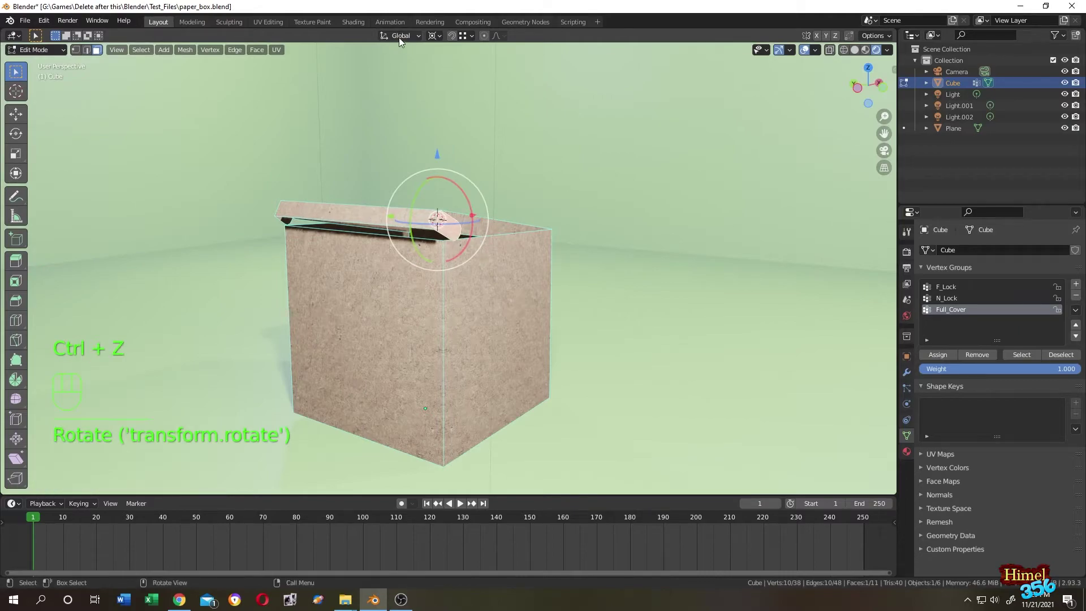
mouse_move(546, 190)
middle_down()
mouse_move(615, 148)
mouse_move(510, 204)
middle_up()
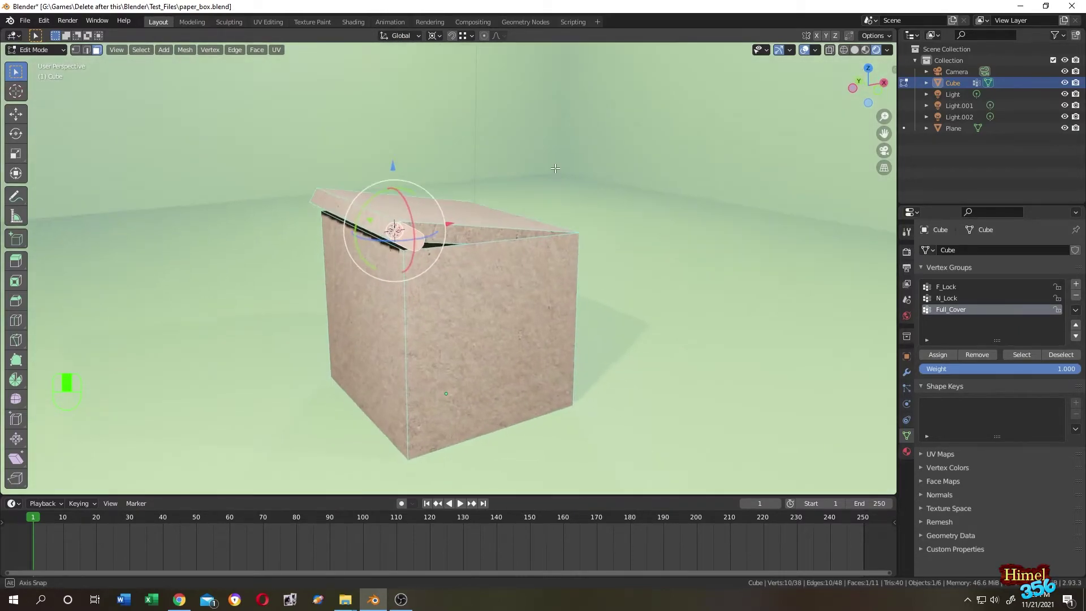
Step: Set Transform Orientation to Normal, rotate the lid with the gizmo ring, and exit to Object Mode
click(398, 37)
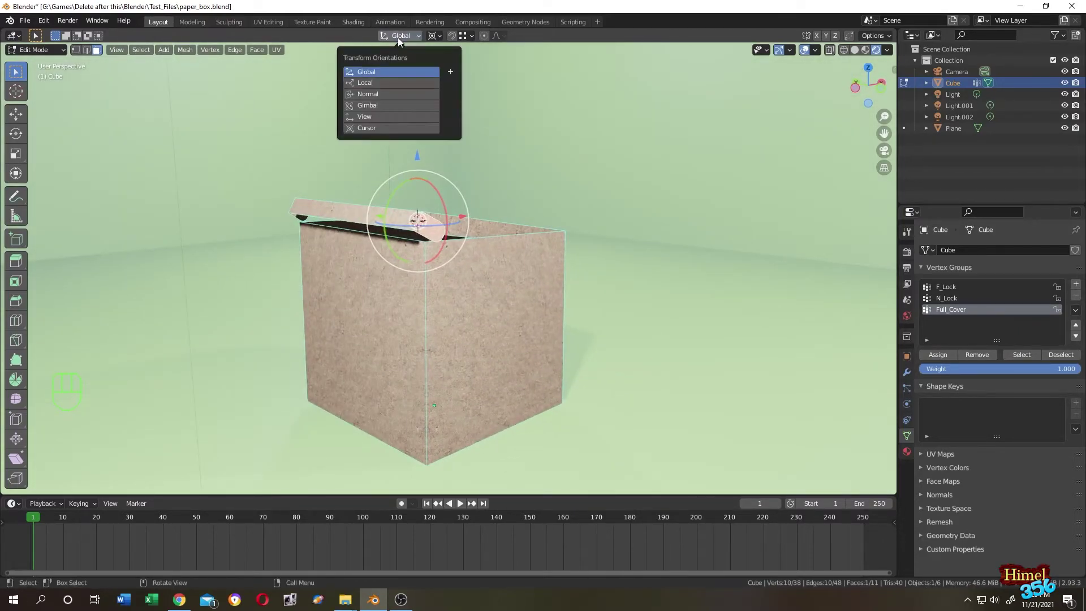
click(374, 93)
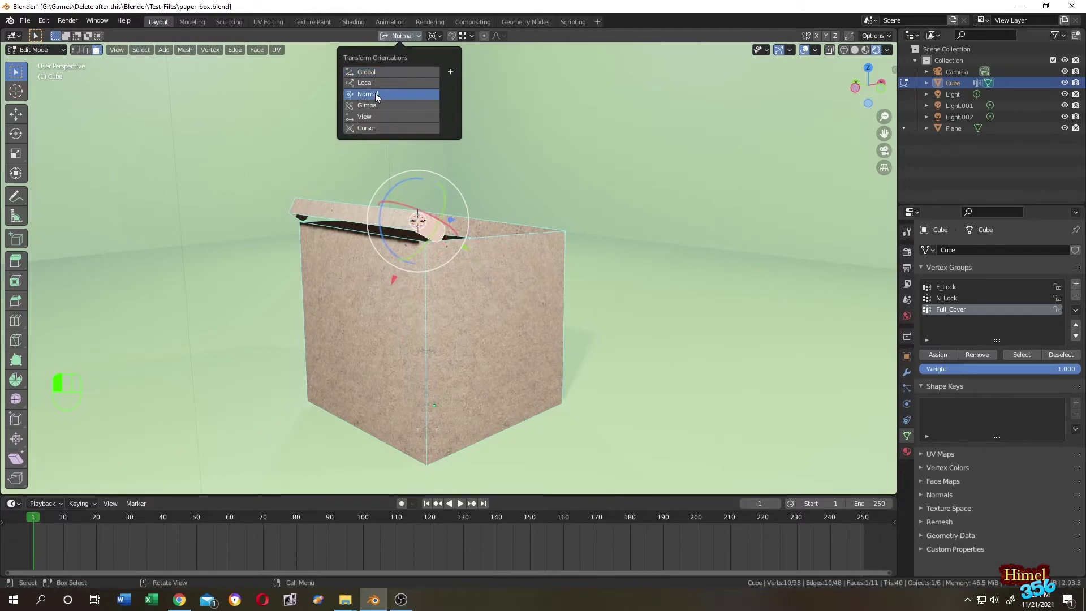
middle_drag(374, 94, 582, 127)
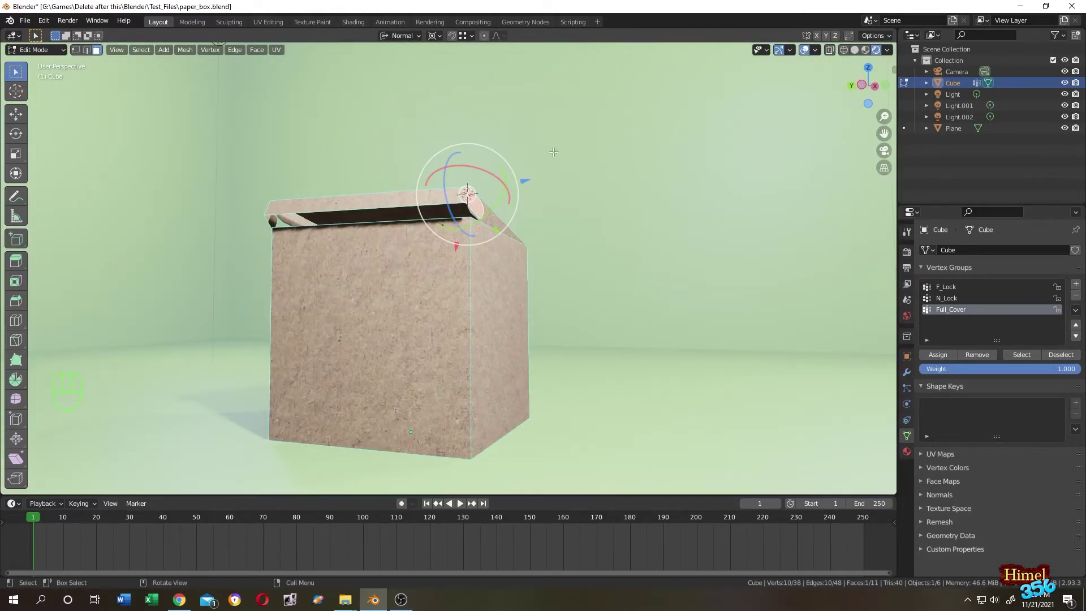
drag(495, 179, 482, 169)
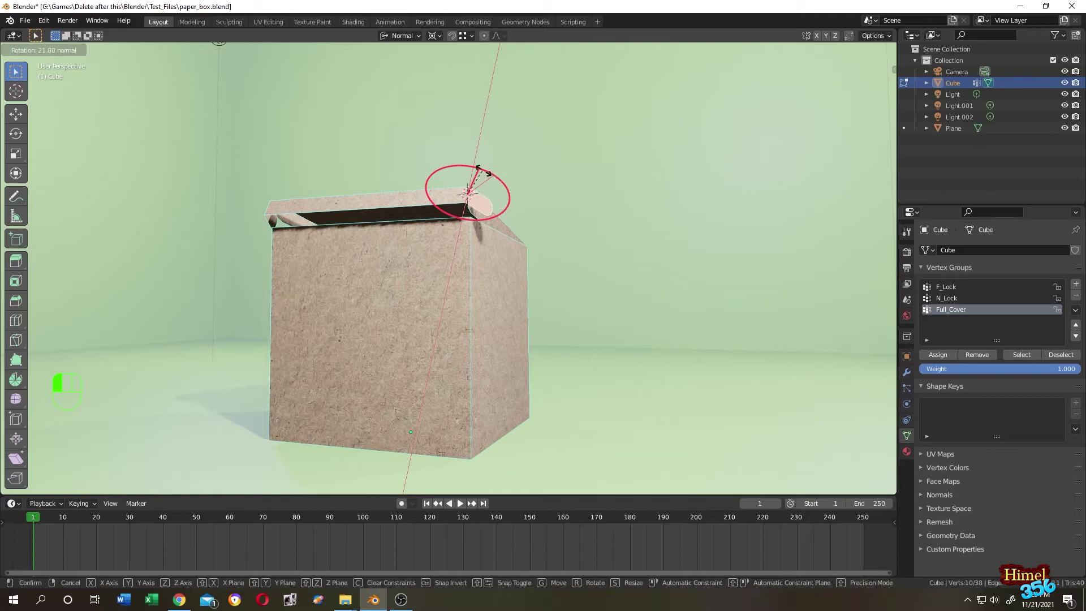
click(481, 168)
mouse_move(480, 169)
middle_down()
mouse_move(539, 167)
mouse_move(564, 135)
mouse_move(491, 240)
mouse_move(396, 70)
middle_up()
key(Tab)
Step: Choose Global in the Transform Orientations dropdown and orbit to a frontal view
click(397, 34)
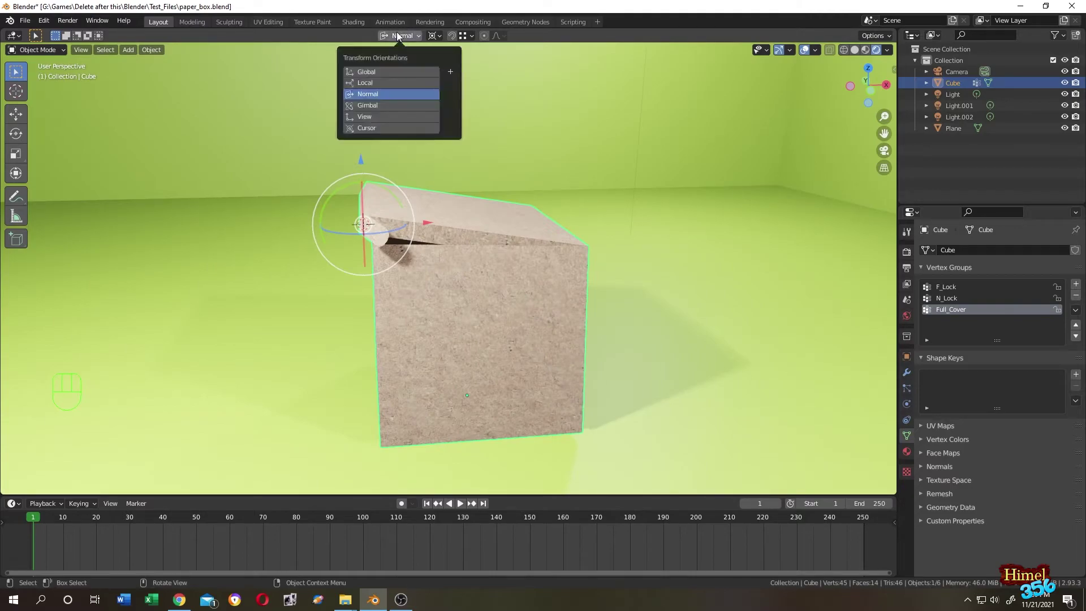
click(376, 70)
mouse_move(636, 218)
middle_down()
mouse_move(580, 186)
mouse_move(572, 200)
mouse_move(633, 199)
middle_up()
mouse_move(413, 173)
middle_down()
mouse_move(607, 279)
mouse_move(605, 292)
mouse_move(589, 296)
mouse_move(611, 459)
middle_up()
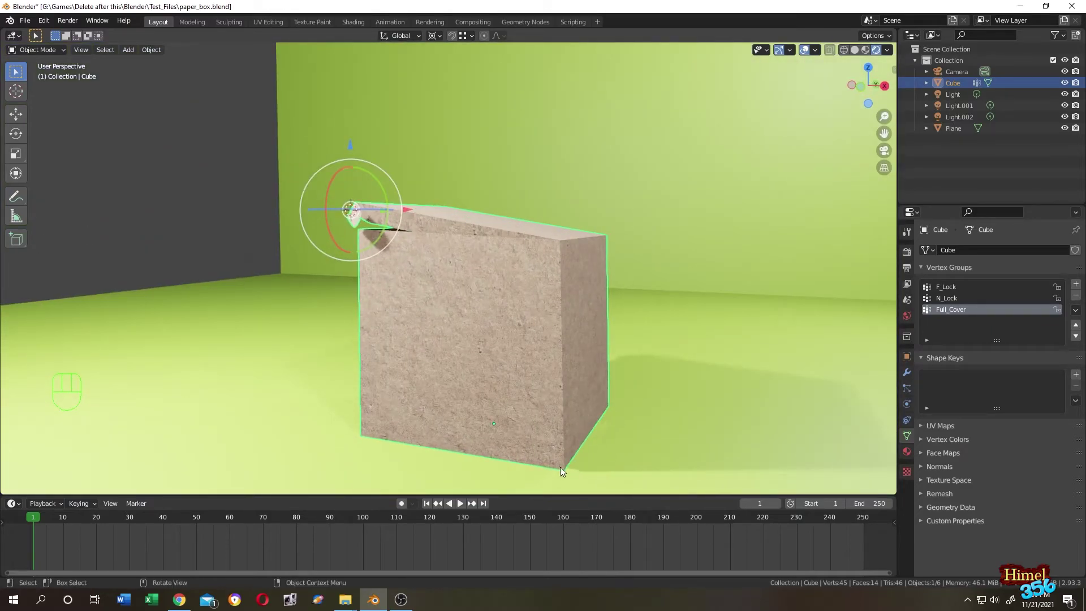
mouse_move(617, 388)
middle_down()
mouse_move(645, 385)
mouse_move(552, 454)
mouse_move(603, 433)
middle_up()
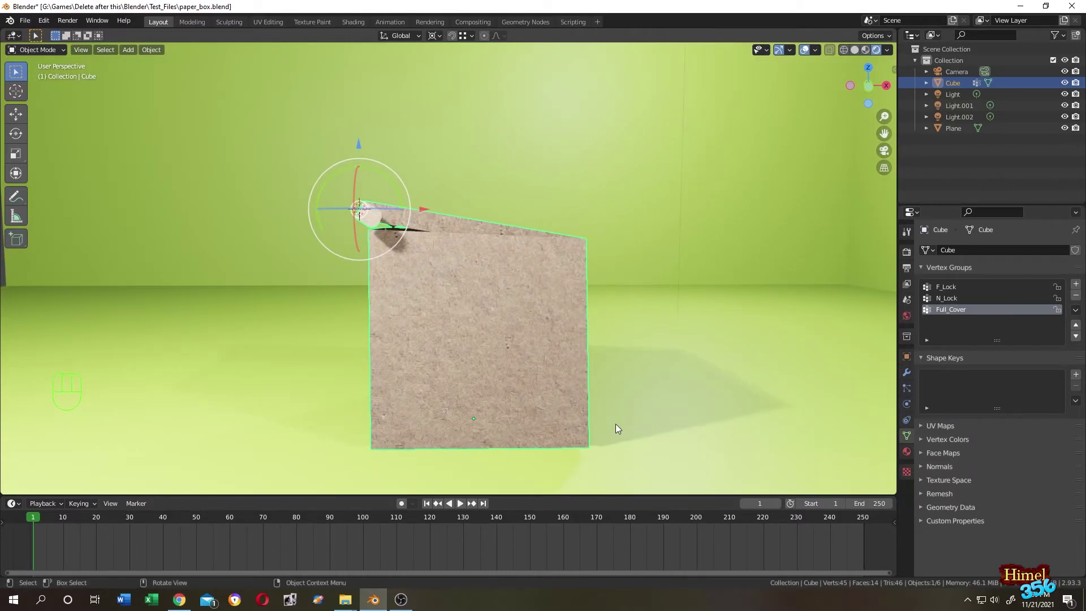
Step: Box-select a bottom corner vertex, snap the 3D cursor to it, and return to Object Mode
key(Tab)
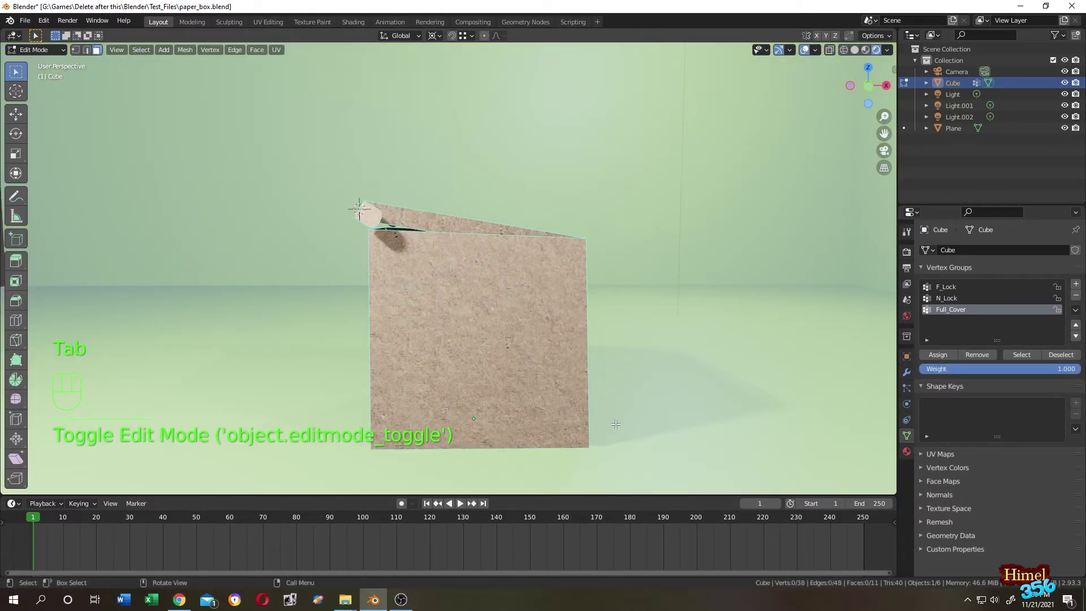
key(1)
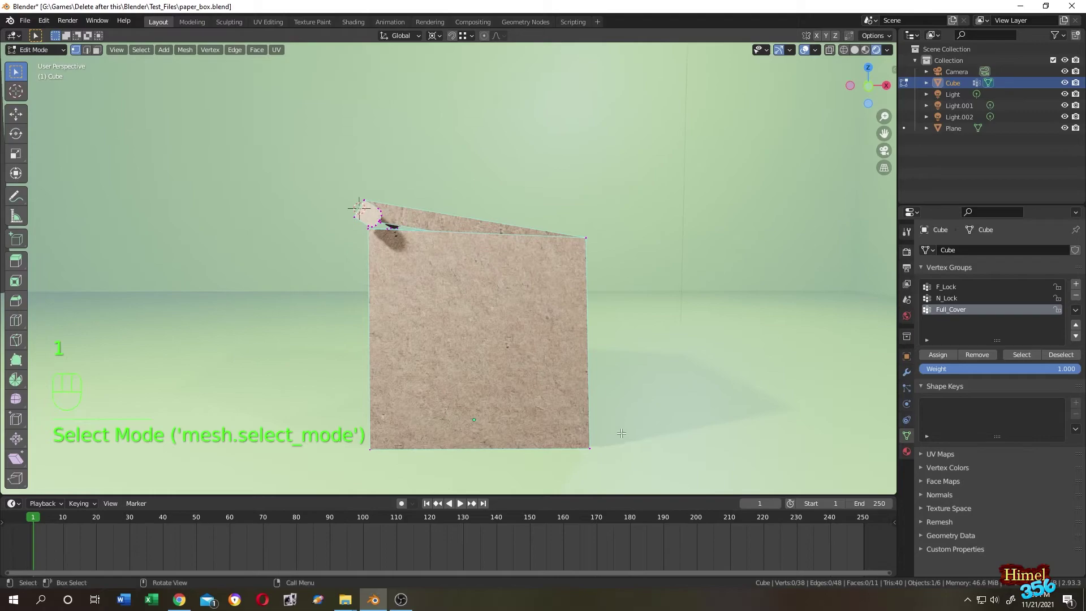
drag(336, 191, 389, 239)
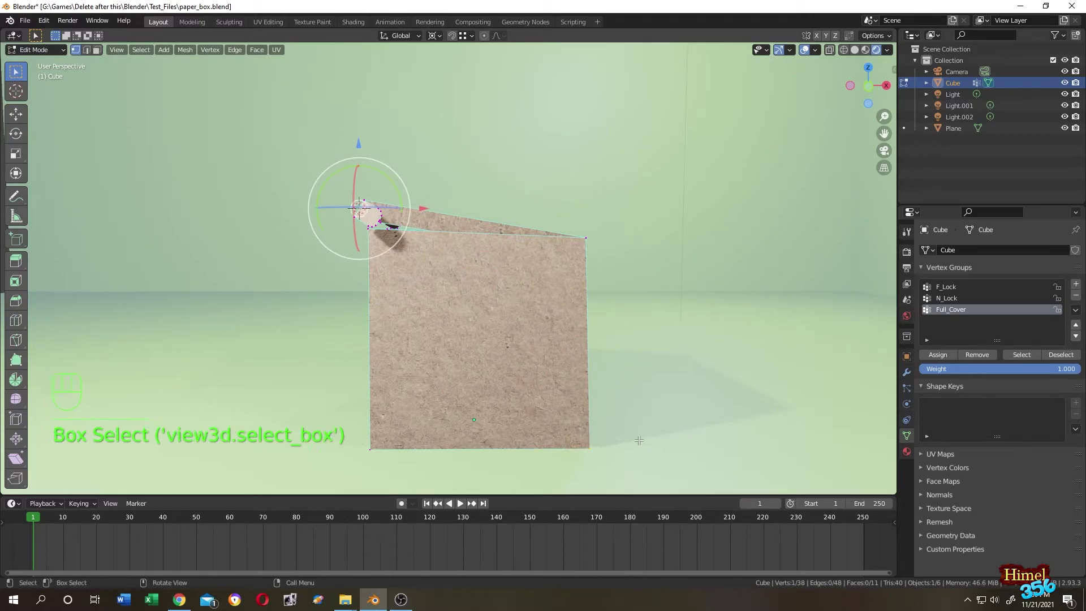
middle_drag(636, 438, 631, 435)
key(shift)
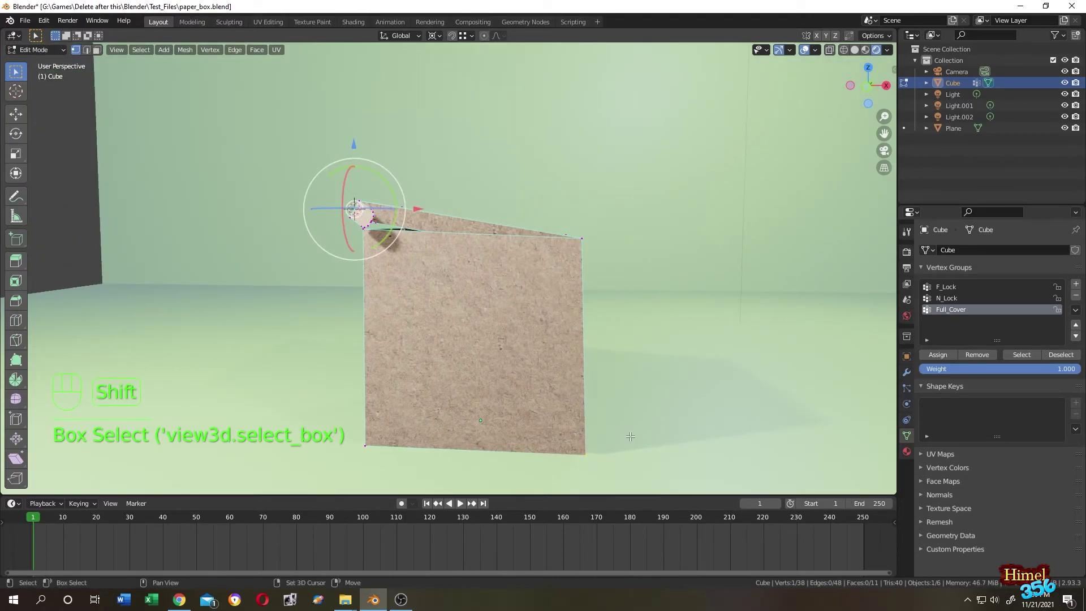
key(shift+s)
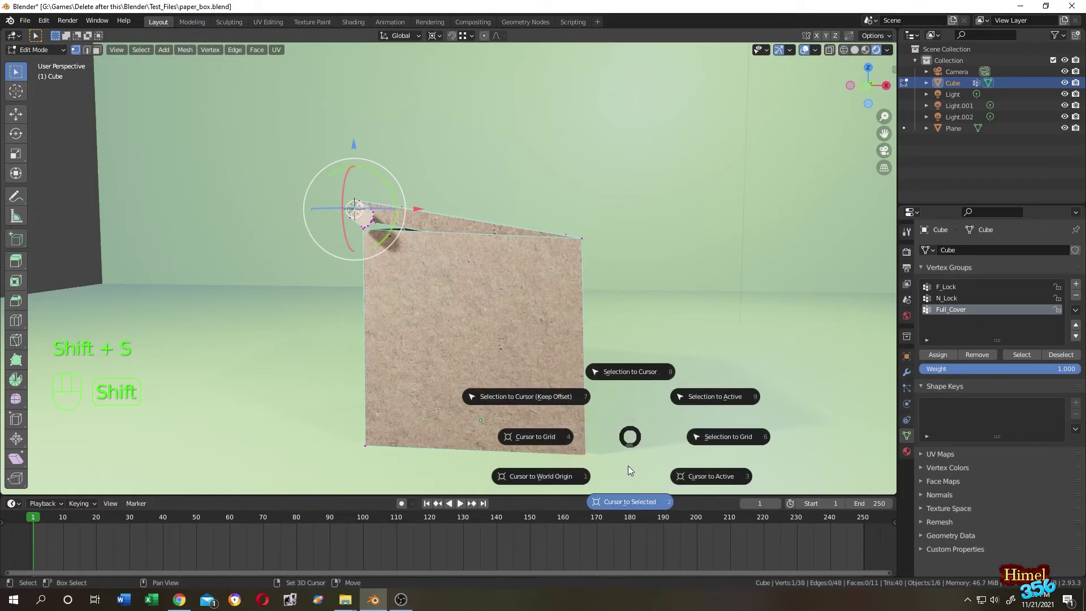
click(625, 501)
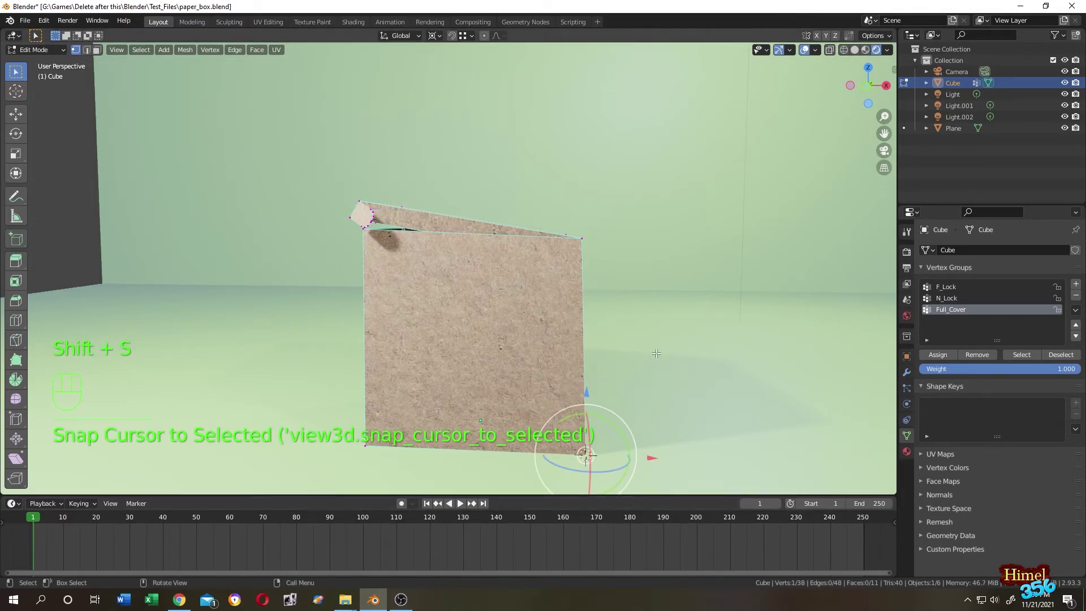
click(28, 48)
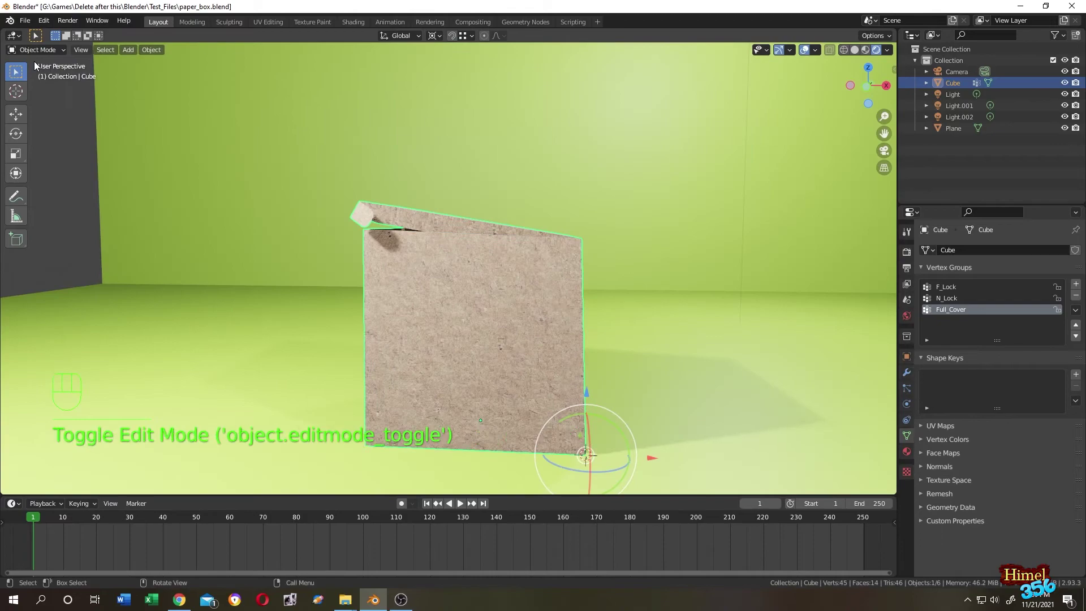
Step: Apply Object > Set Origin > Origin to 3D Cursor to place the origin at the corner
click(152, 52)
mouse_move(170, 74)
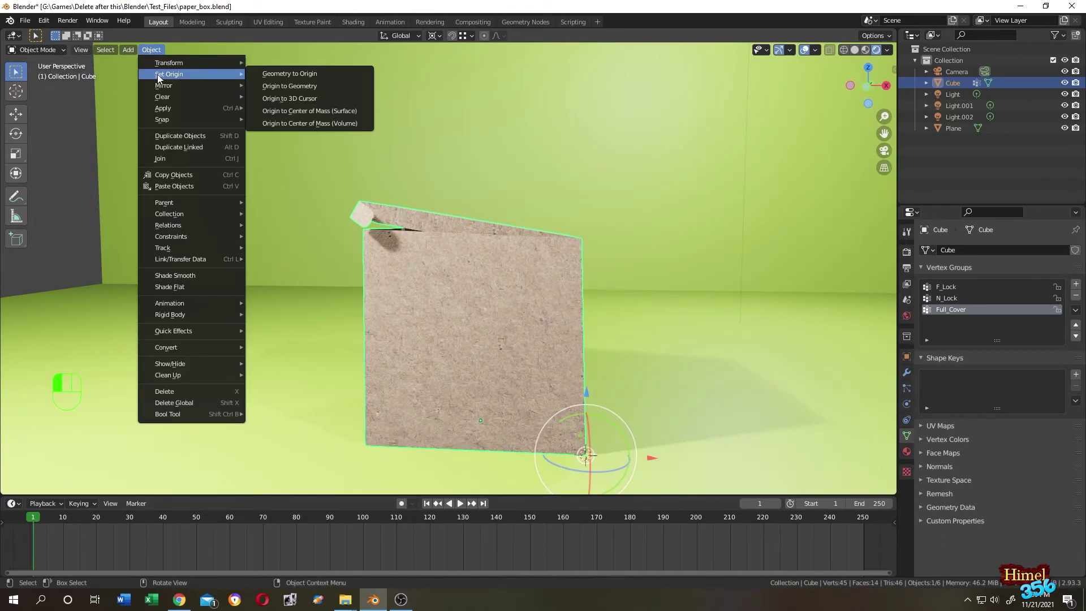
click(271, 98)
mouse_move(271, 97)
middle_down()
mouse_move(615, 381)
mouse_move(294, 302)
middle_up()
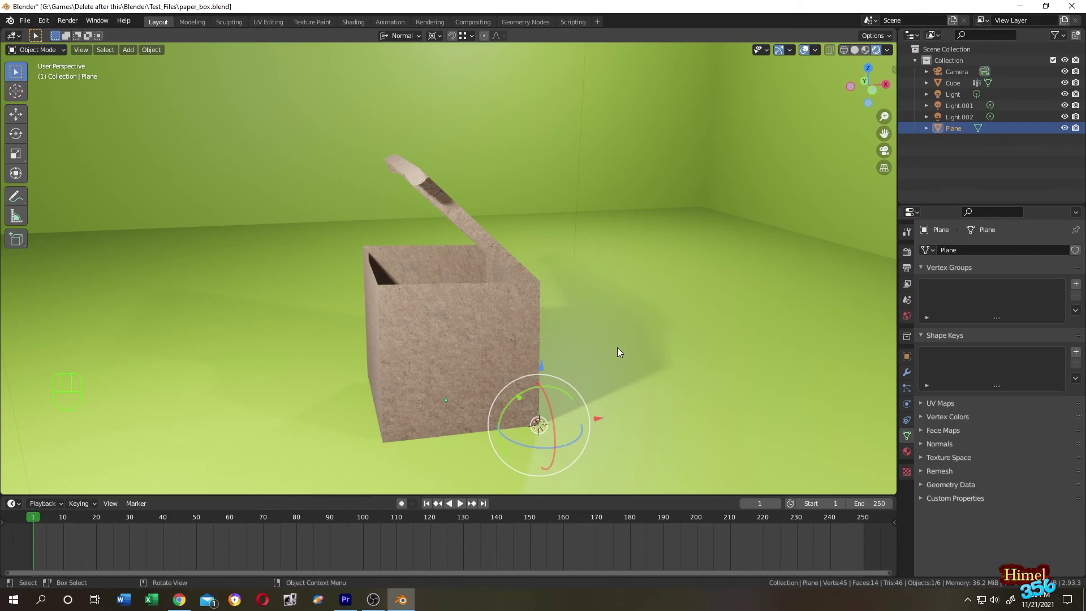
Step: Switch the Pivot Point from 3D Cursor back to Median Point
key(period)
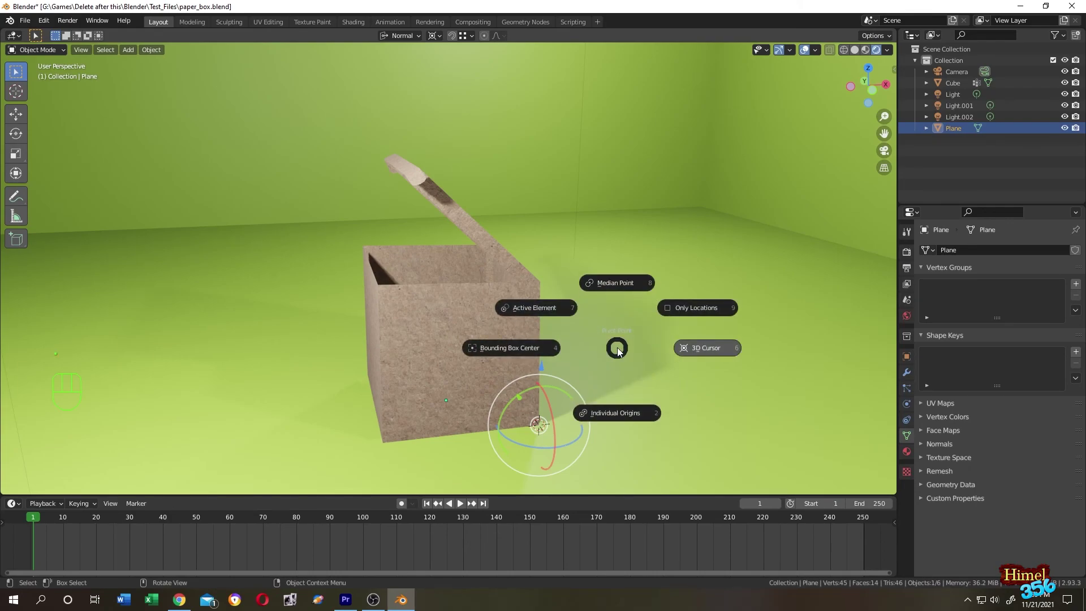
click(618, 283)
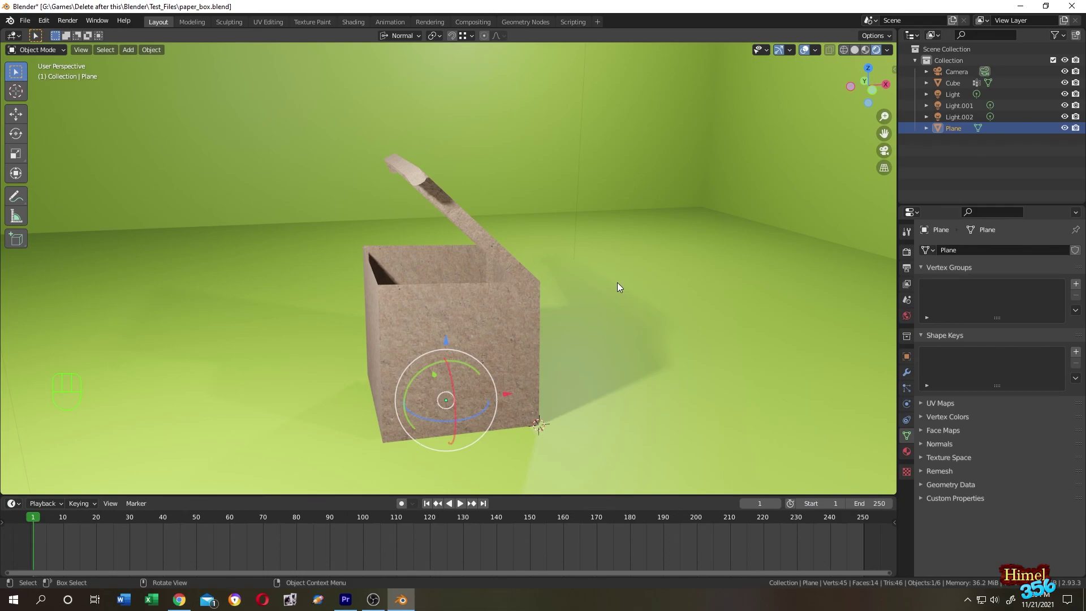